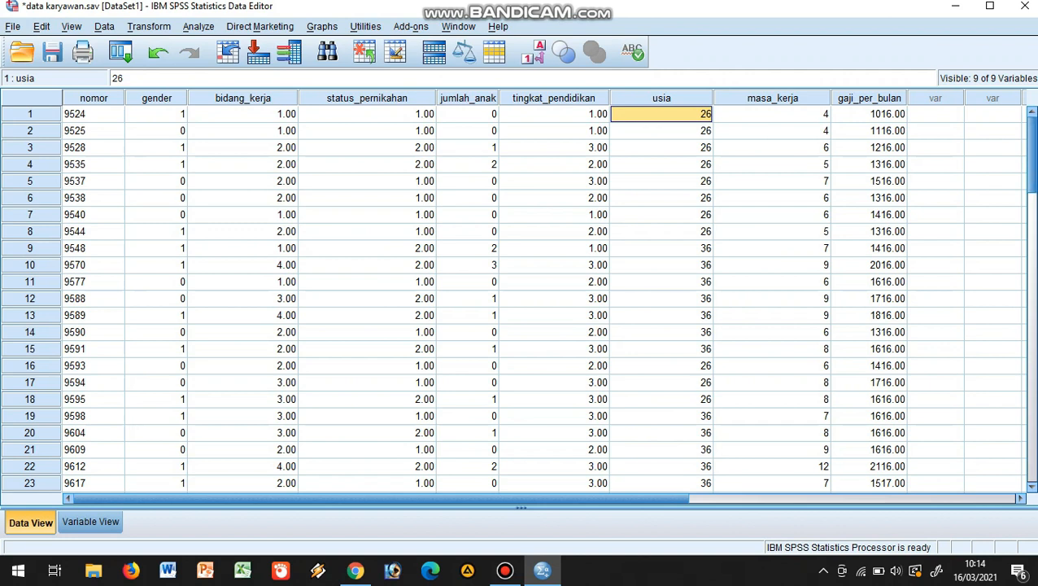
Show the variable definitions of the employee dataset and start a new custom table
mouse_move(1032, 155)
left_mouse_down()
mouse_move(1032, 197)
mouse_move(1032, 154)
left_mouse_up()
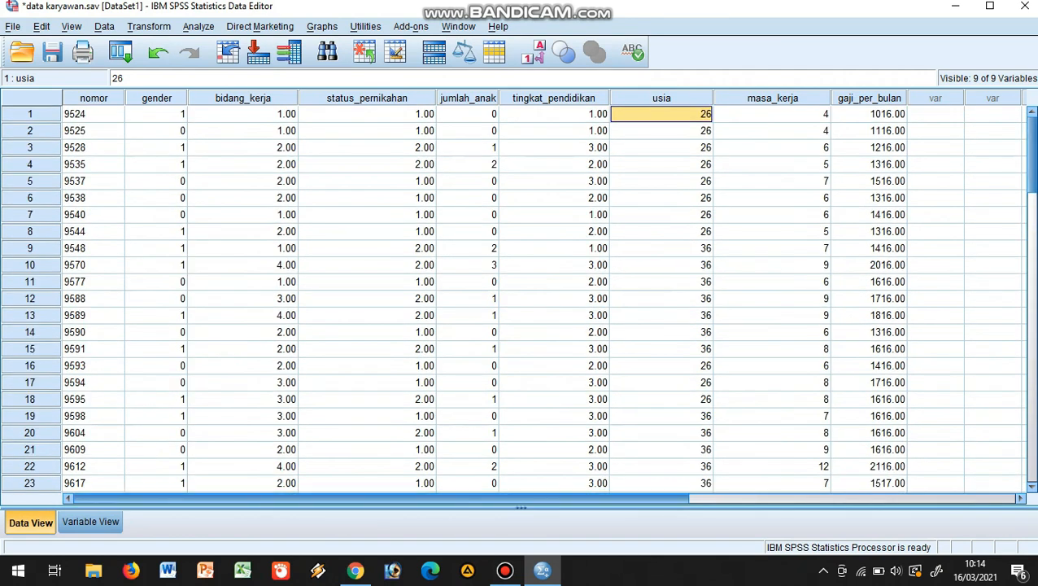
left_click(90, 521)
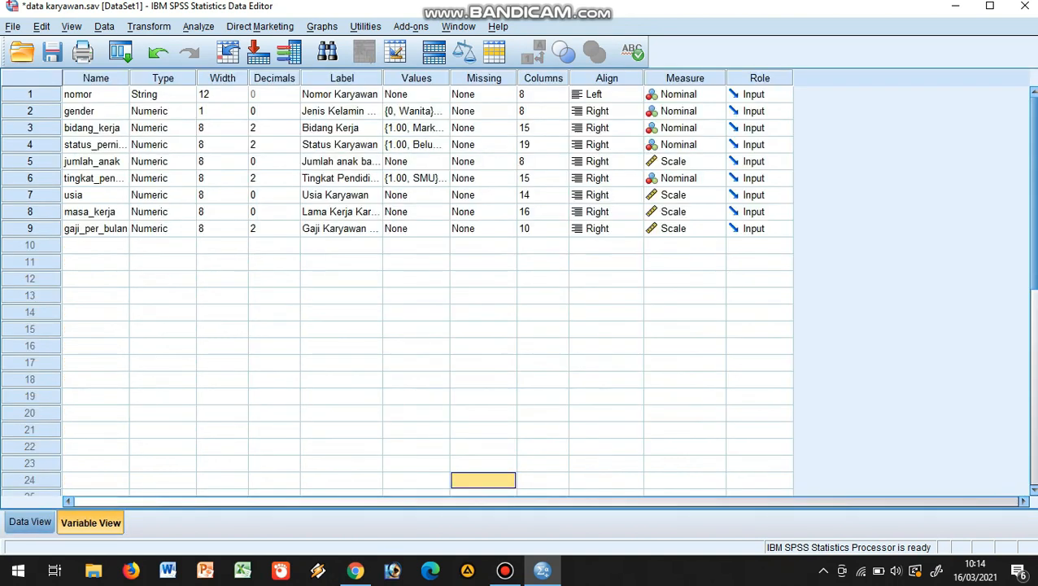
key("alt+a")
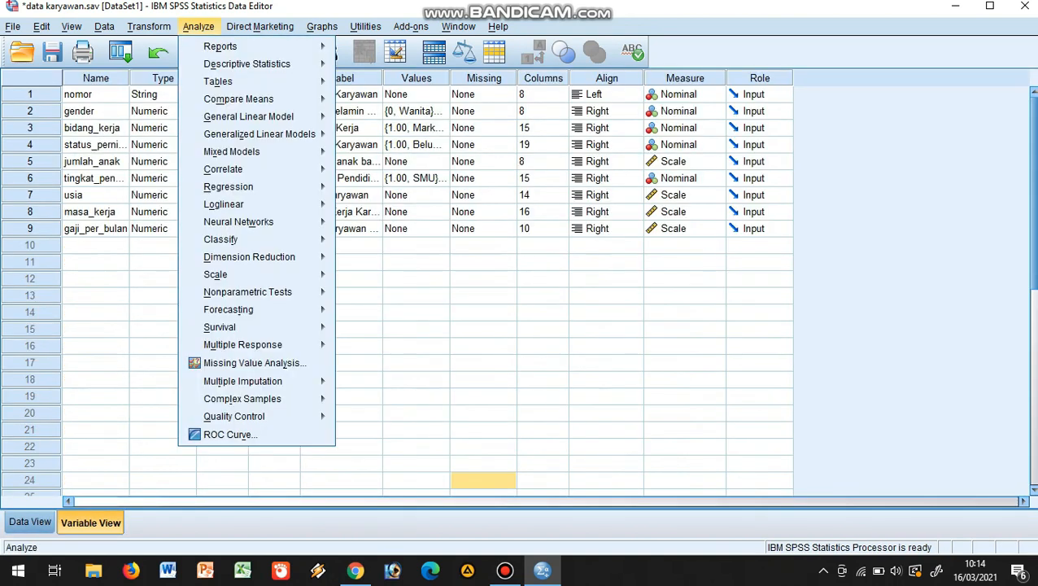
mouse_move(244, 81)
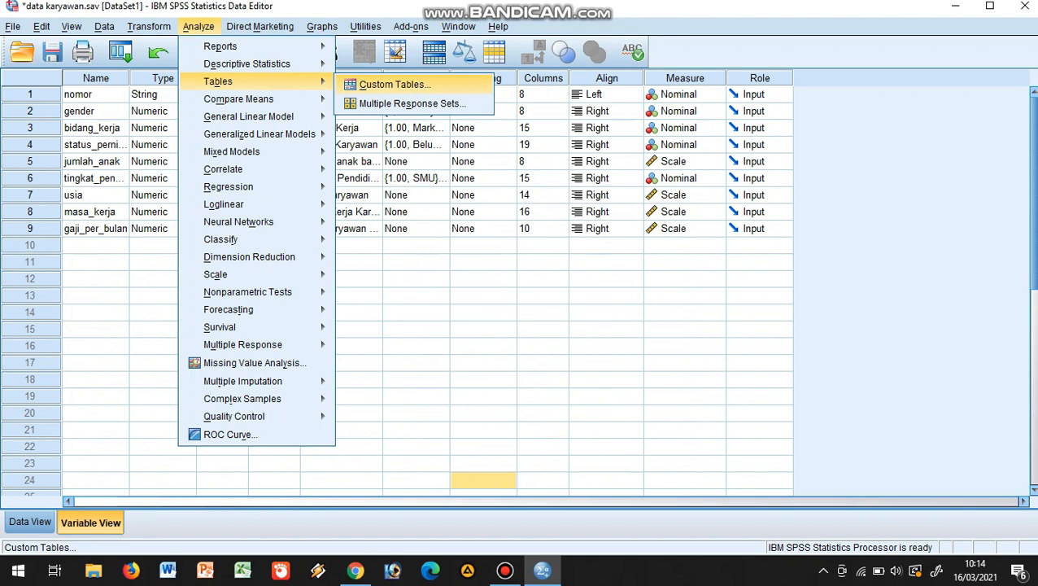
key("Return")
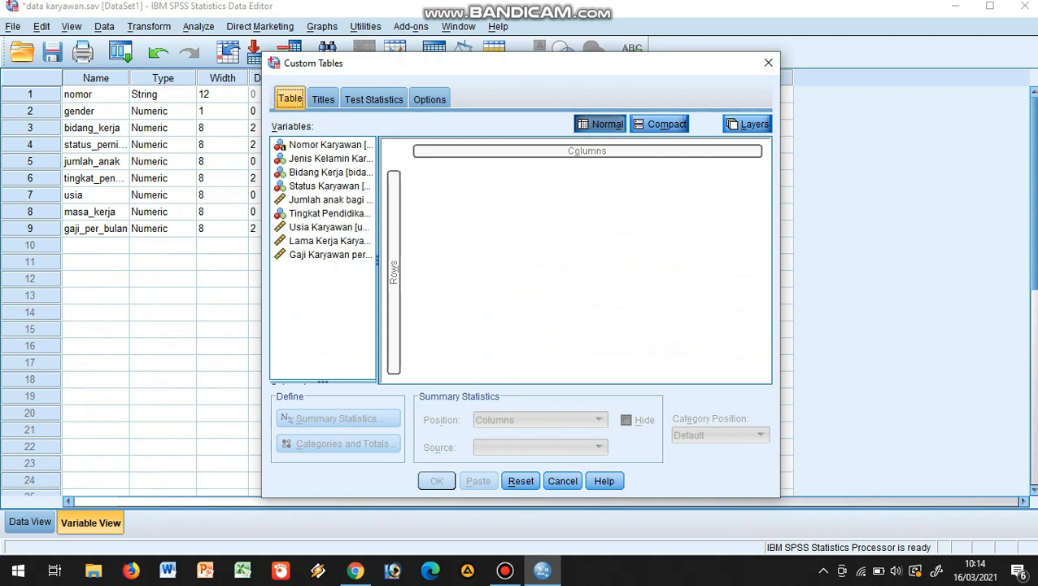
Lay out the custom table with Bidang Kerja in the columns and Status Karyawan in the rows
left_click(329, 172)
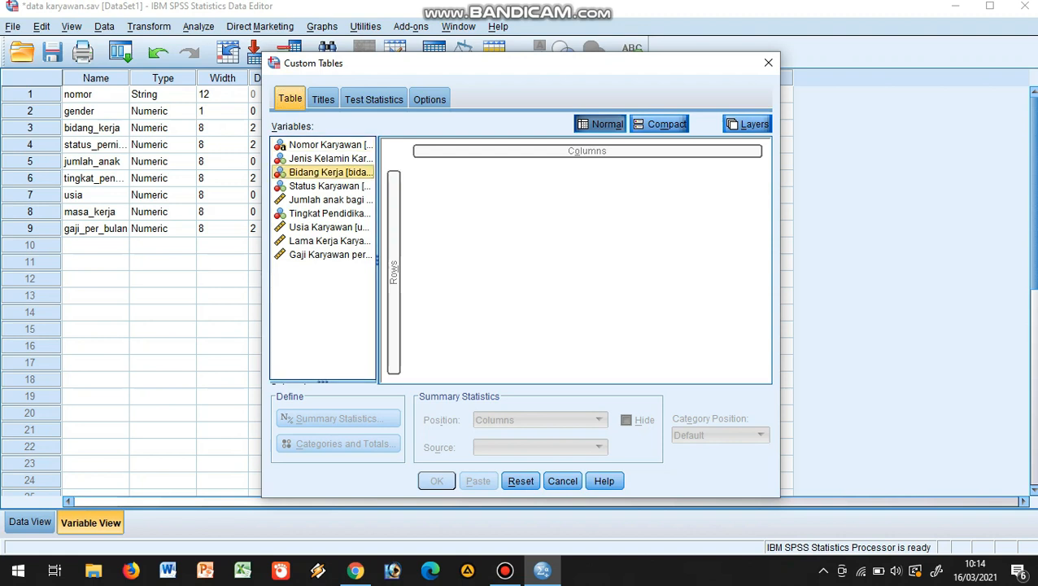
left_click_drag(330, 172, 580, 155)
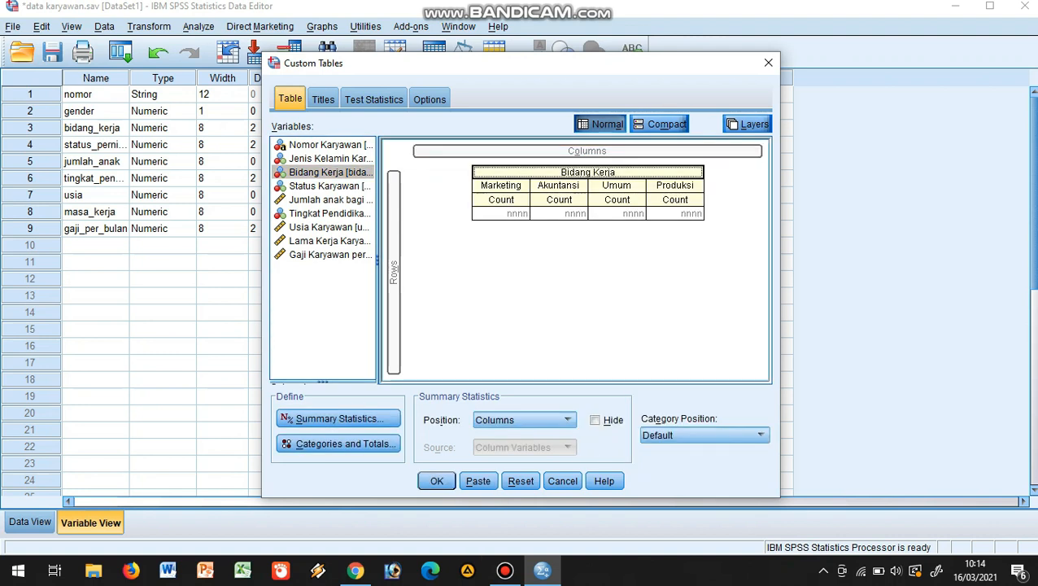
left_click(329, 173)
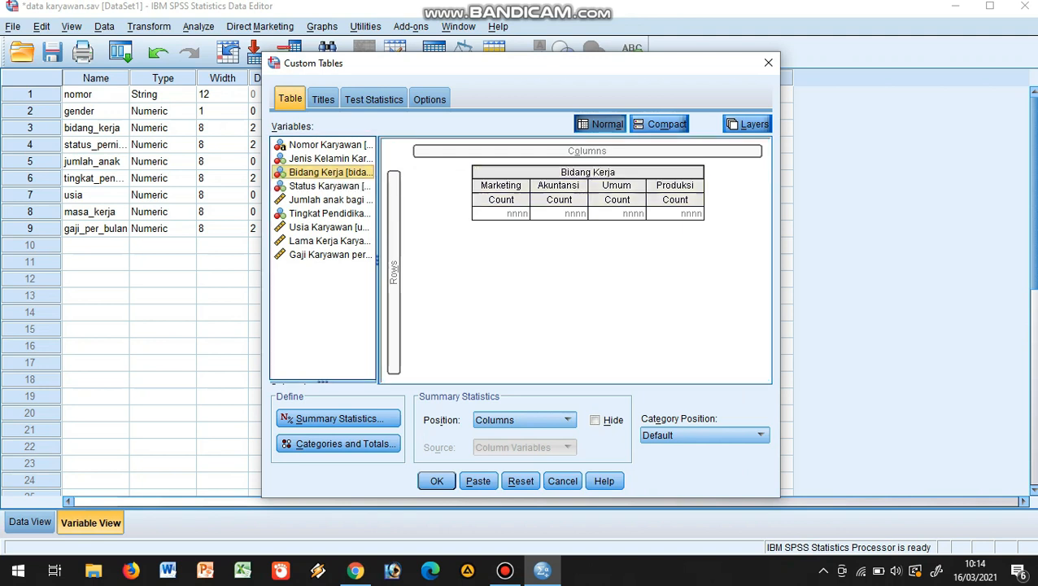
left_click_drag(329, 186, 405, 290)
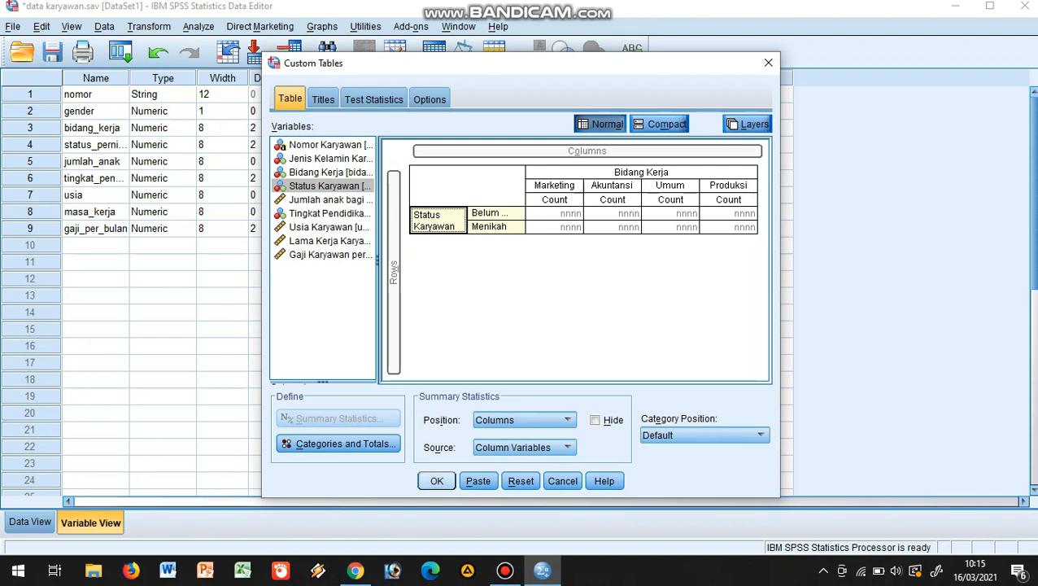
Generate the Status Karyawan by Bidang Kerja count table, view the output full-screen, and return to the data editor
left_click(437, 481)
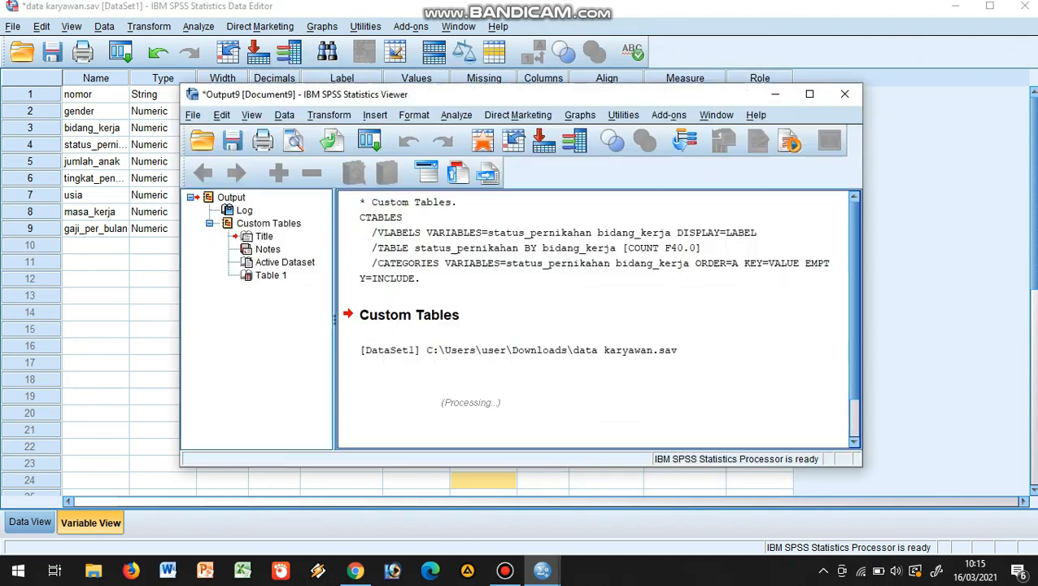
left_click(810, 94)
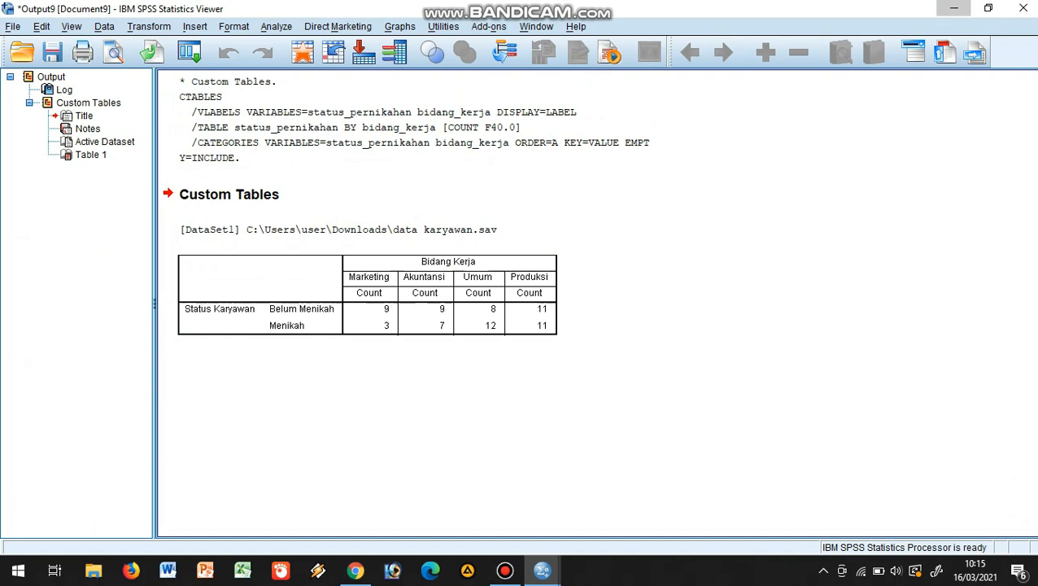
left_click(954, 8)
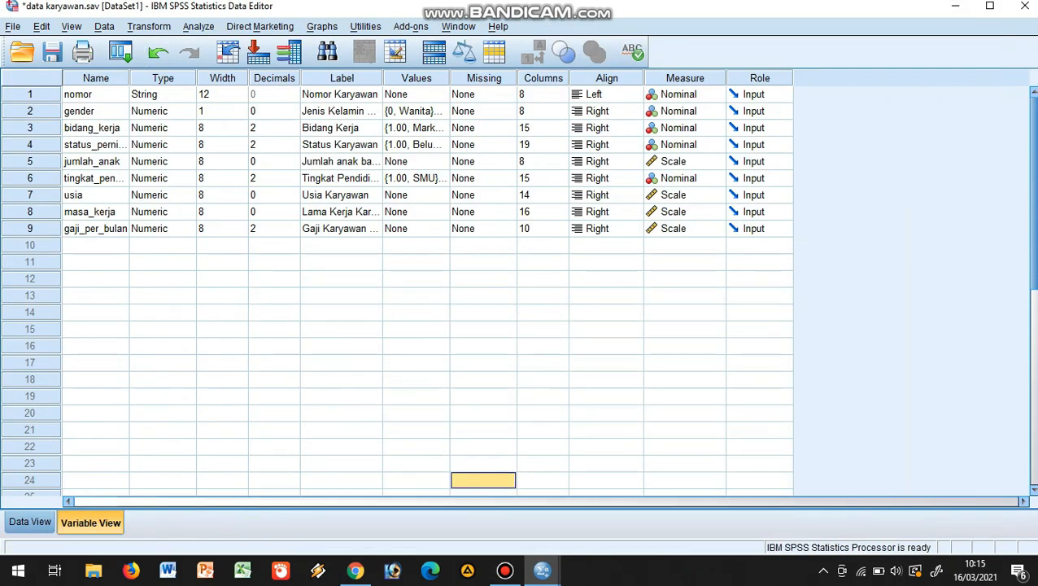
Reopen the custom table definition and nest Gaji Karyawan per bulan within Status Karyawan in the rows
left_click(199, 27)
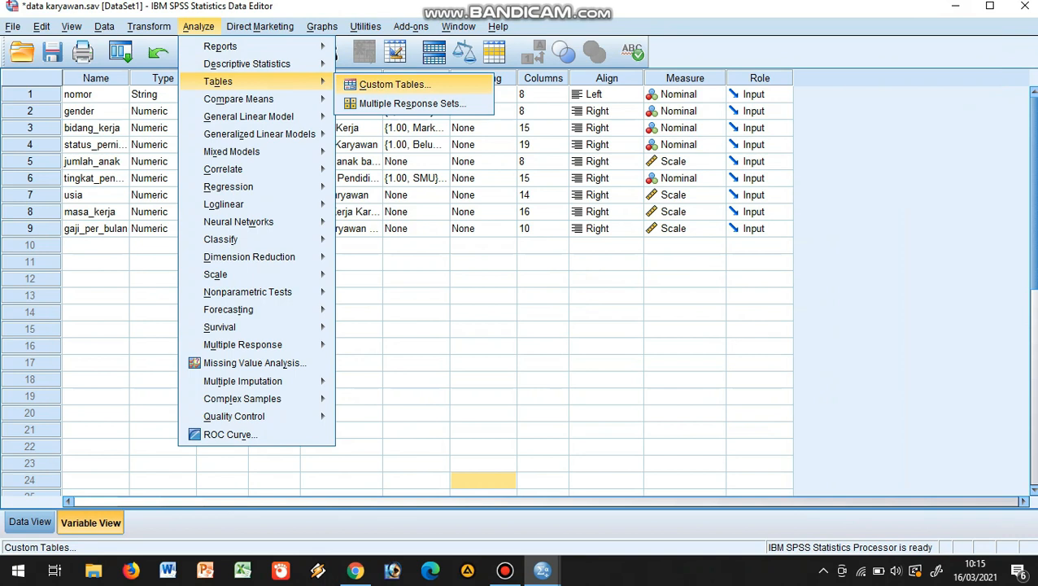
left_click(396, 85)
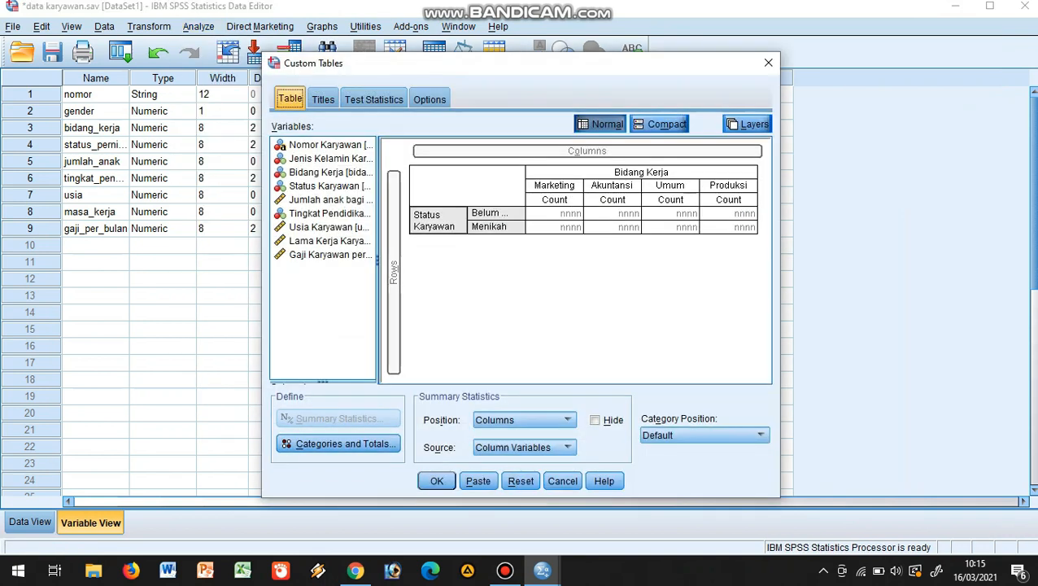
left_click(329, 255)
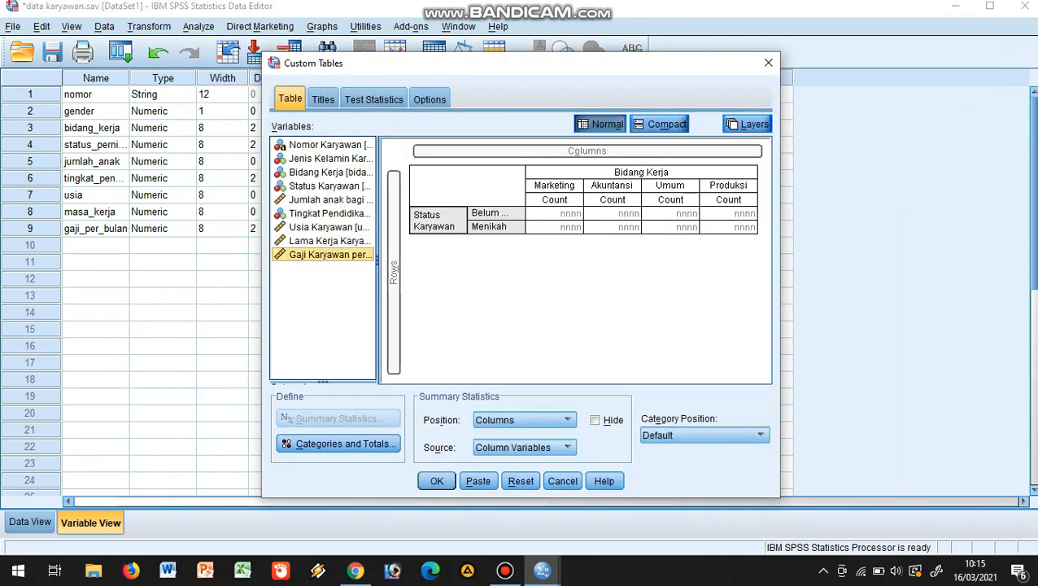
left_click_drag(330, 255, 520, 223)
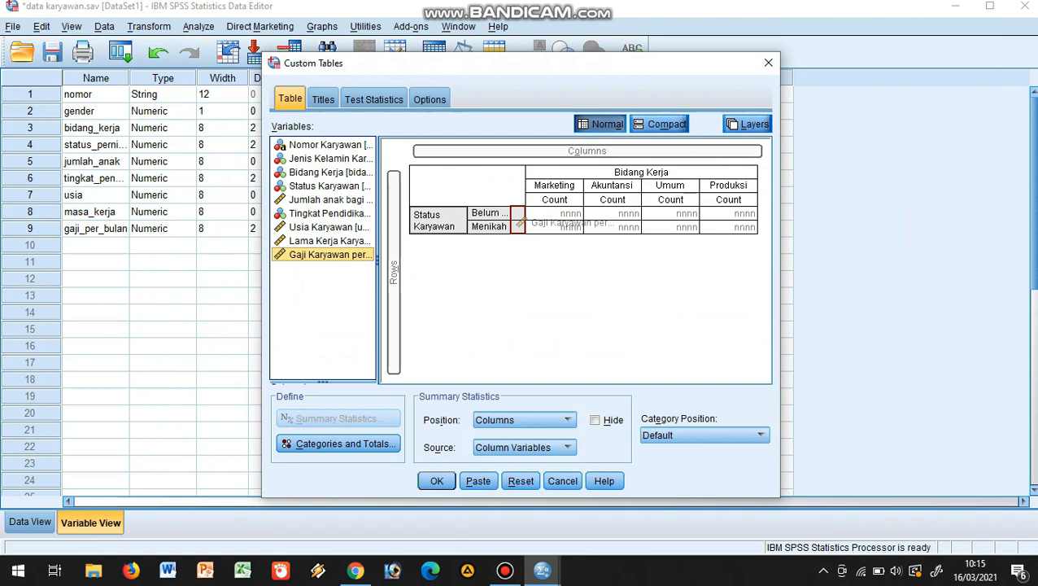
left_click_drag(521, 222, 521, 223)
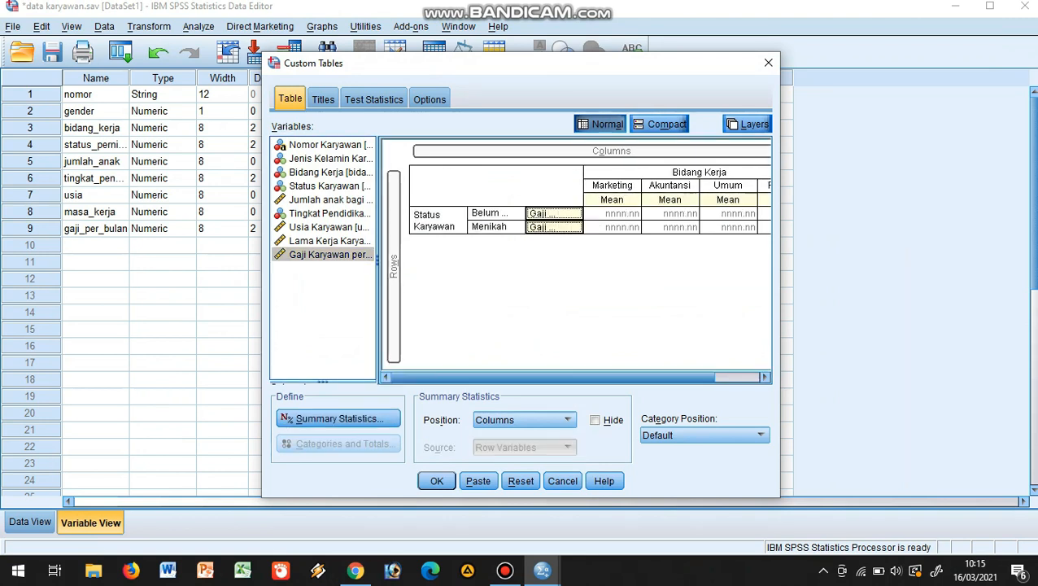
left_click_drag(553, 377, 599, 377)
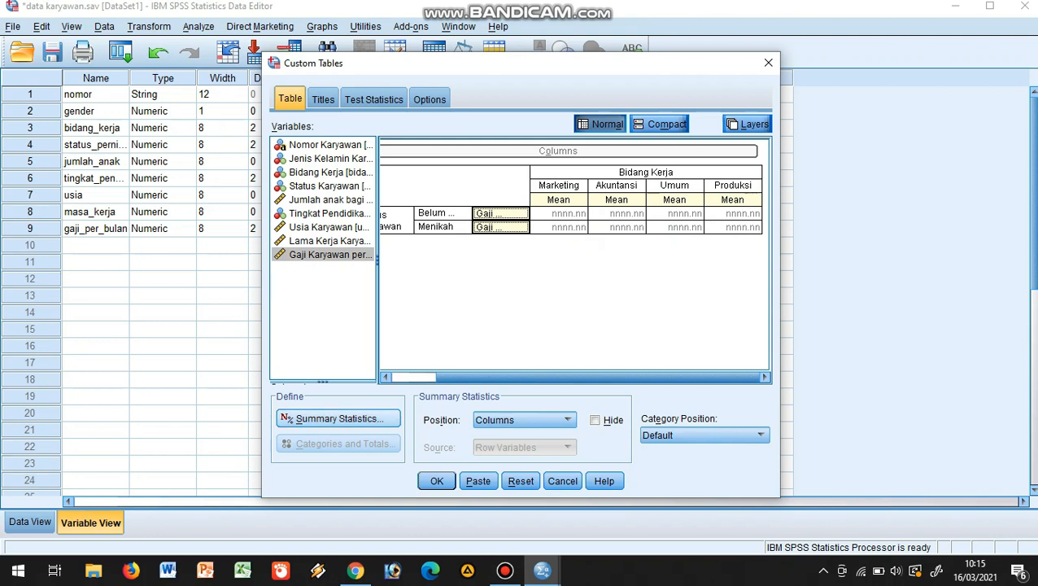
Add Minimum and Maximum to the Gaji Karyawan per bulan summary statistics, order them Minimum, Mean, Maximum, and apply them to the selection
left_click(339, 418)
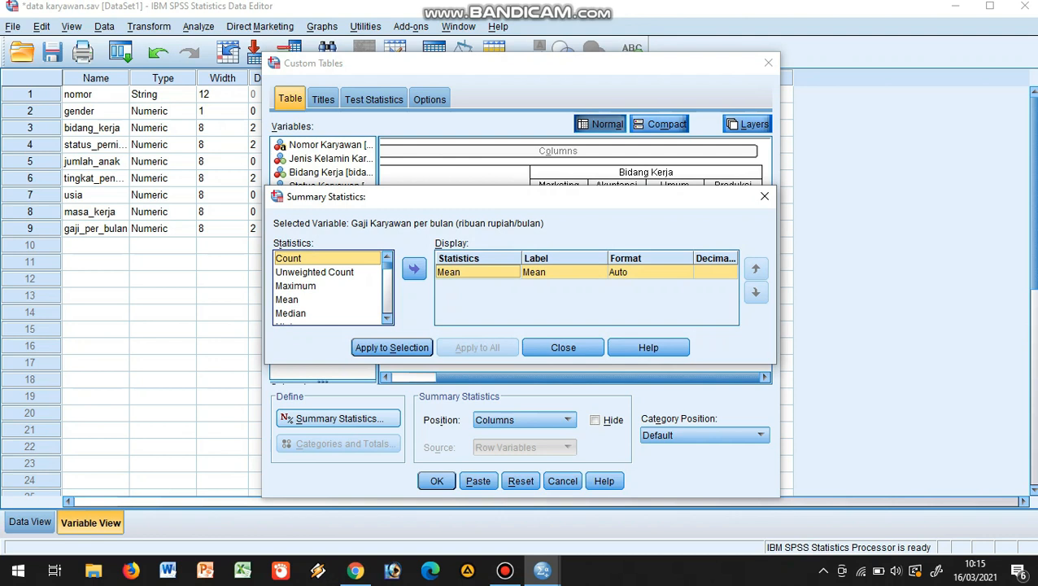
left_click(291, 313)
key("Down")
key("Down")
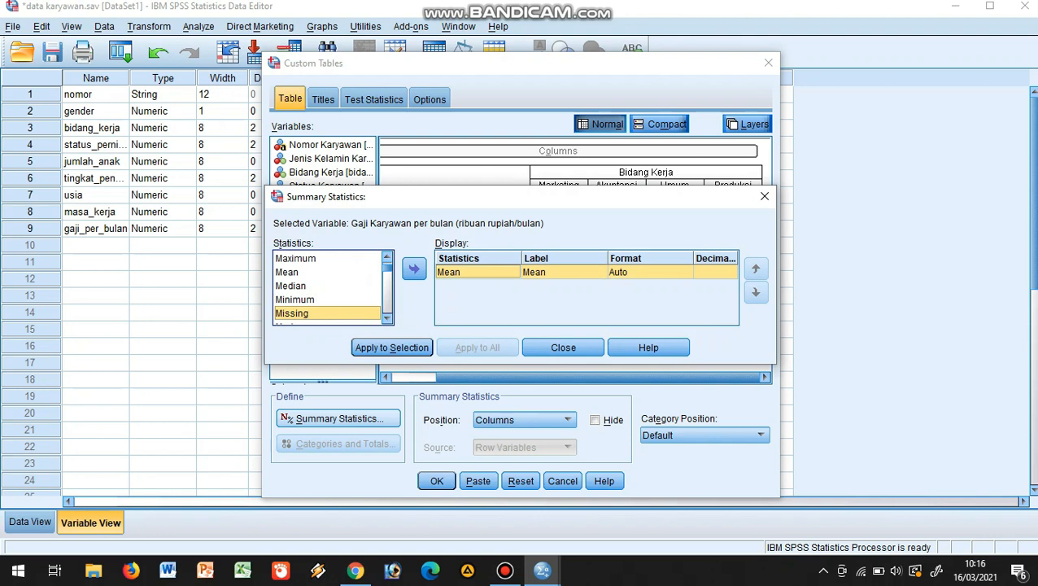
key("Up")
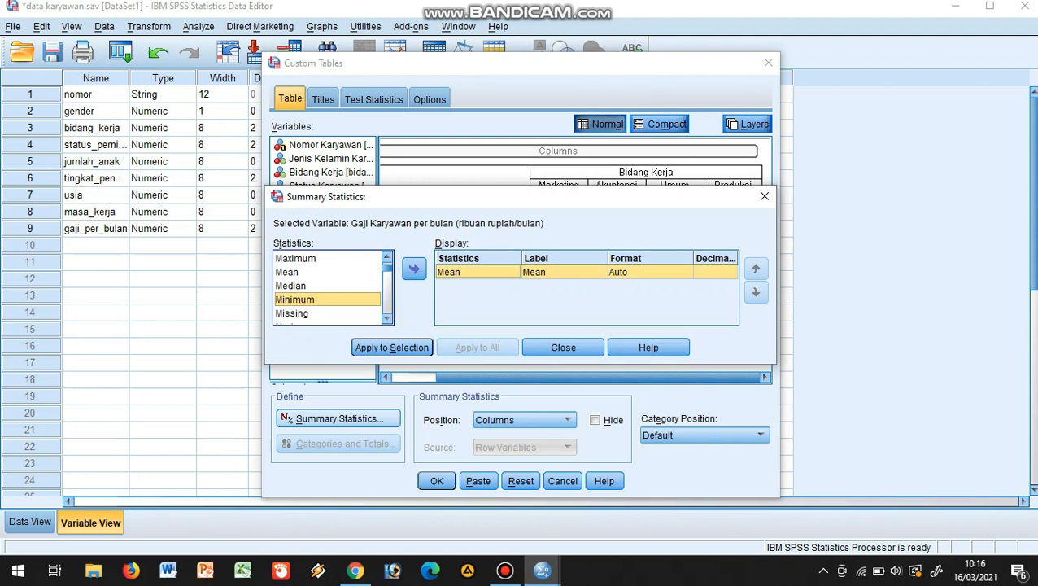
left_click(414, 269)
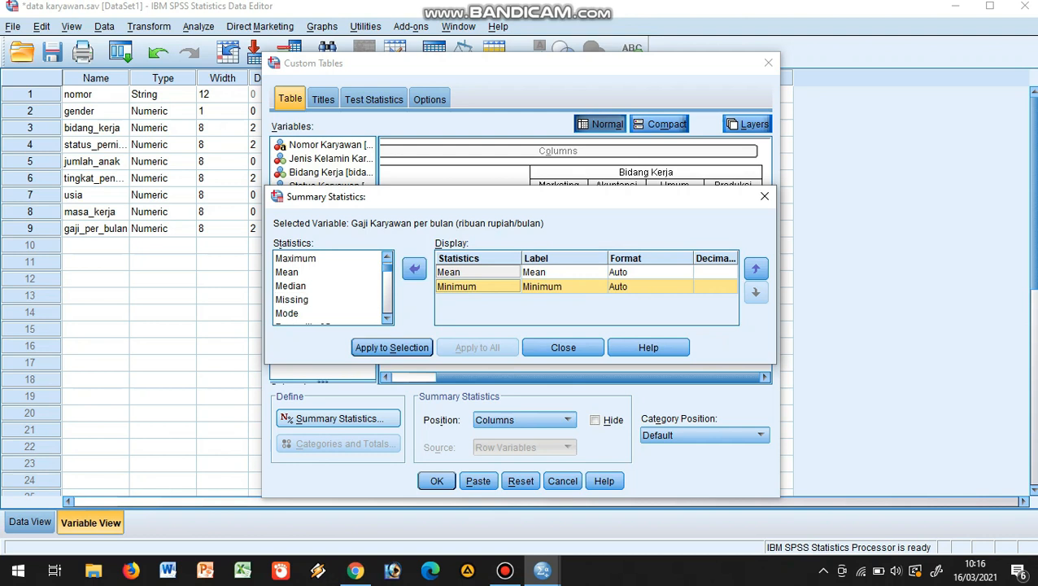
left_click(296, 259)
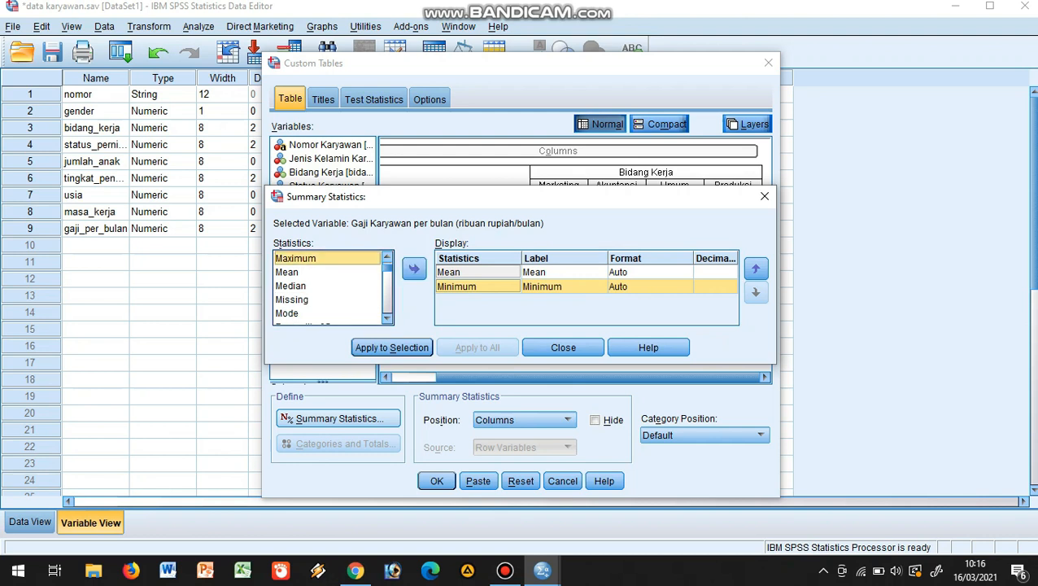
left_click(414, 268)
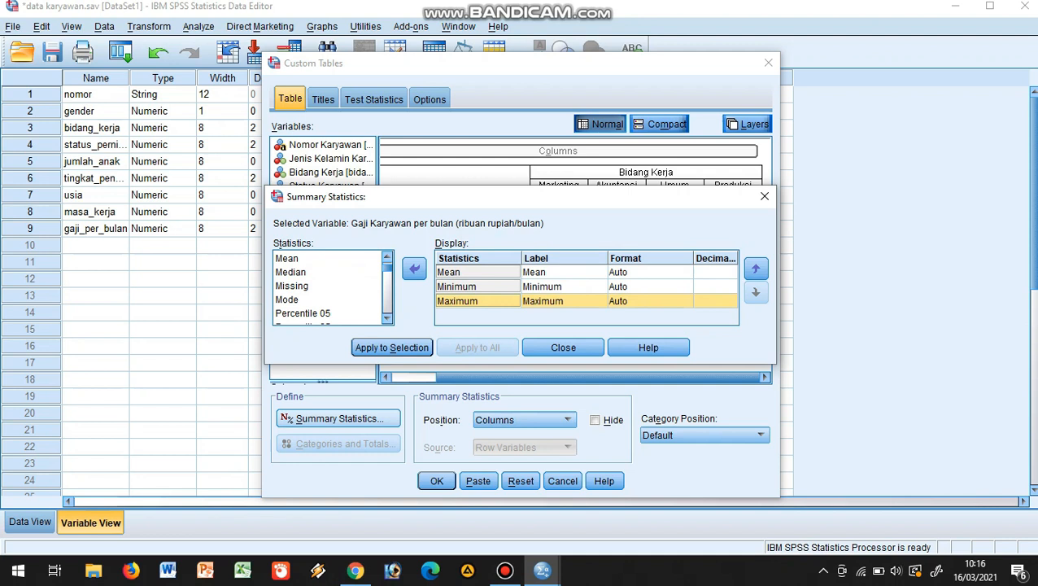
left_click_drag(481, 301, 511, 268)
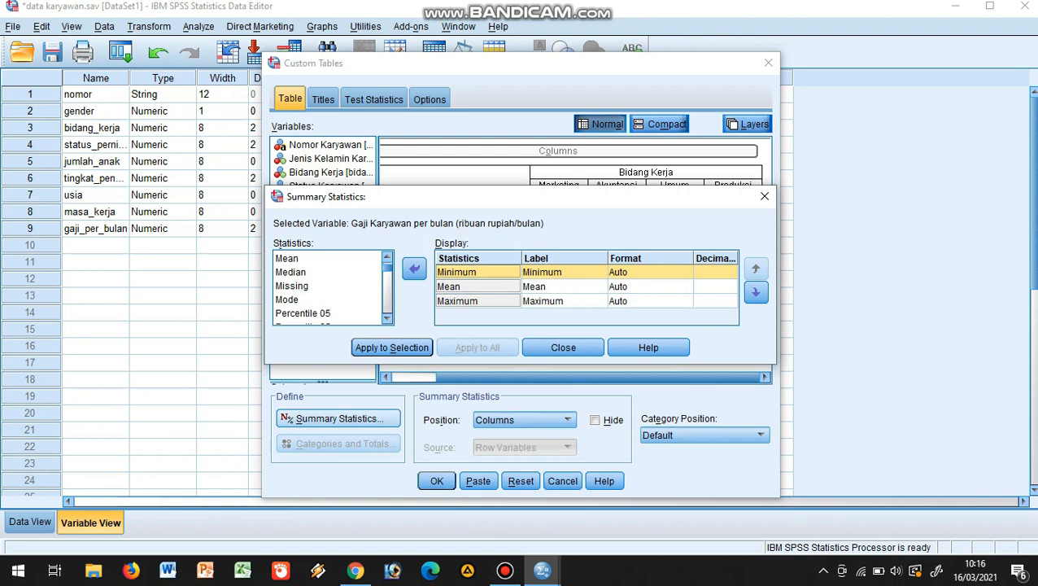
left_click(392, 347)
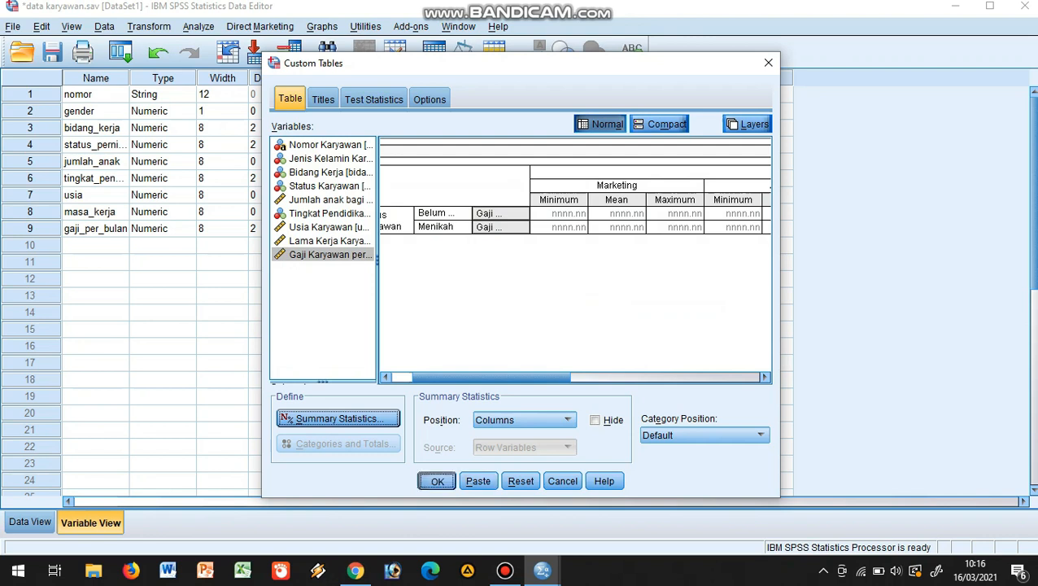
Generate the salary statistics table, view its full width in the maximized output, and return to the data editor
left_click(437, 481)
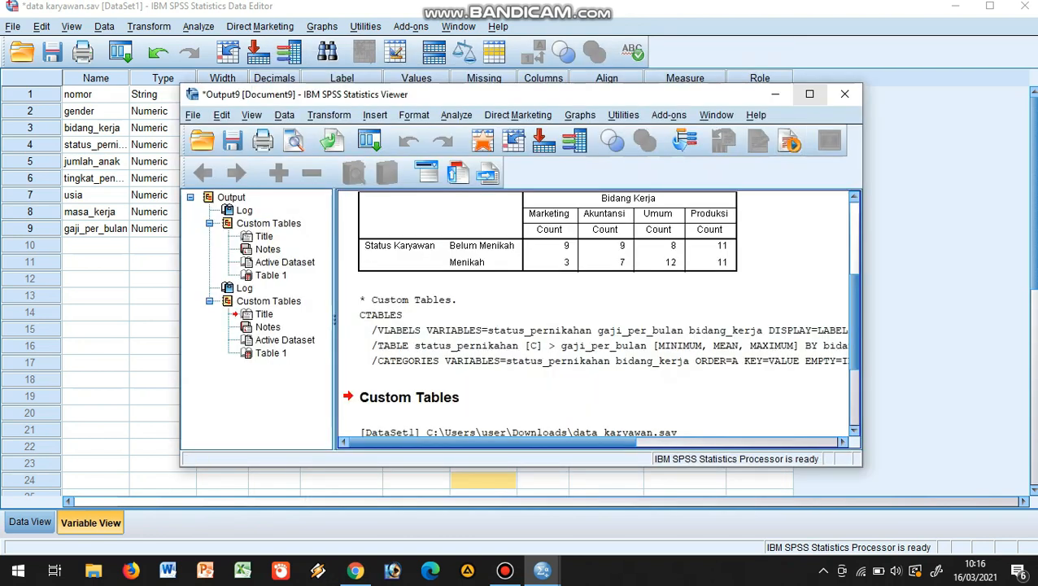
left_click(810, 93)
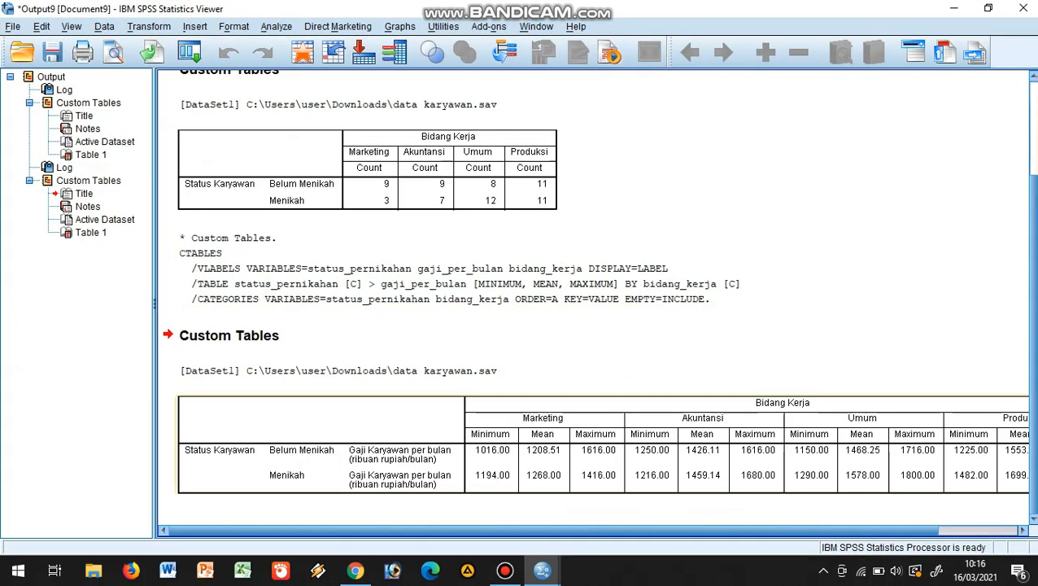
left_click_drag(554, 531, 634, 530)
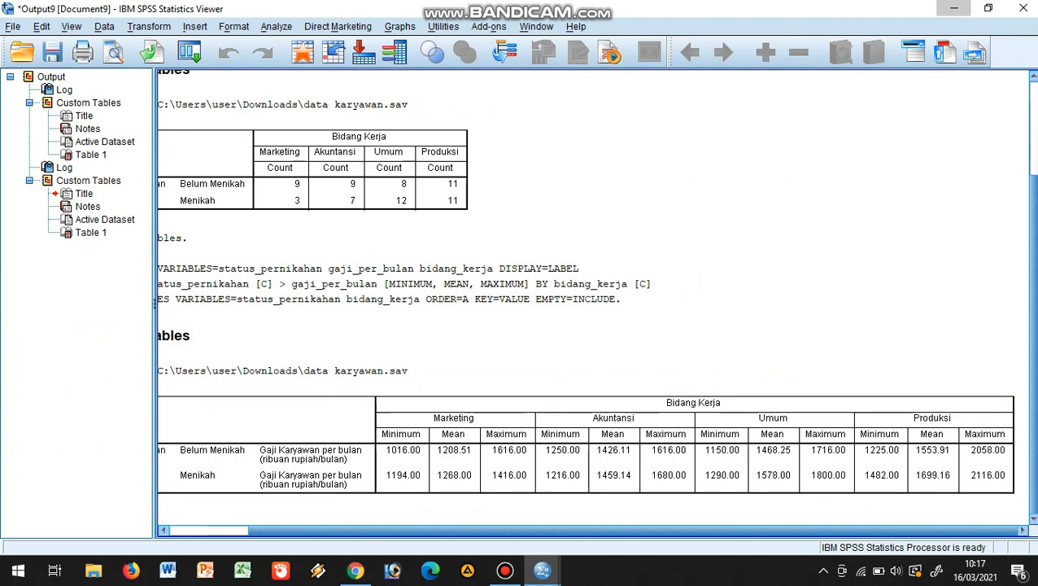
left_click(954, 7)
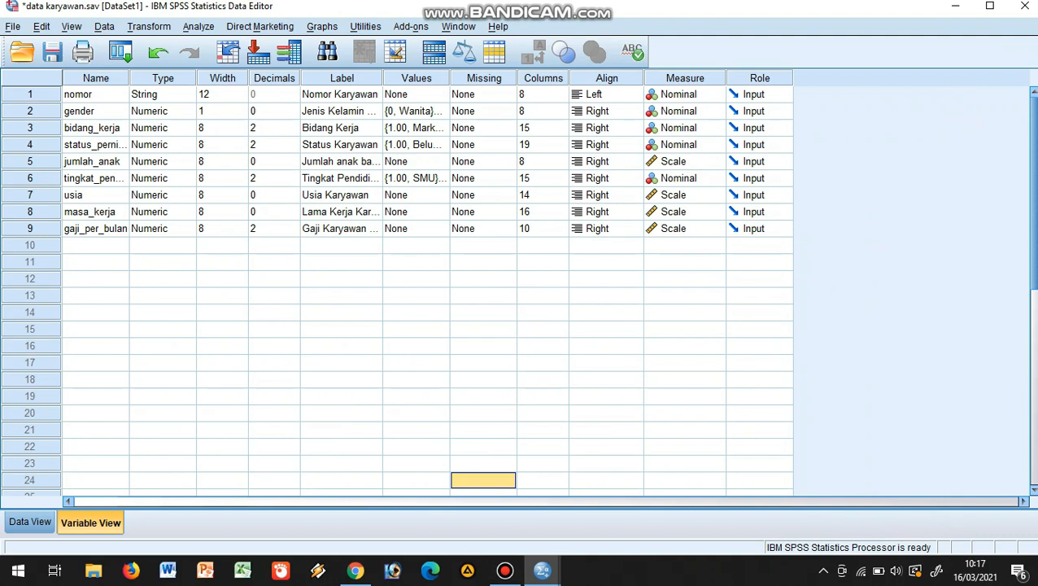
Reopen the custom table definition and nest Tingkat Pendidikan Karyawan below Bidang Kerja in the columns
left_click(198, 27)
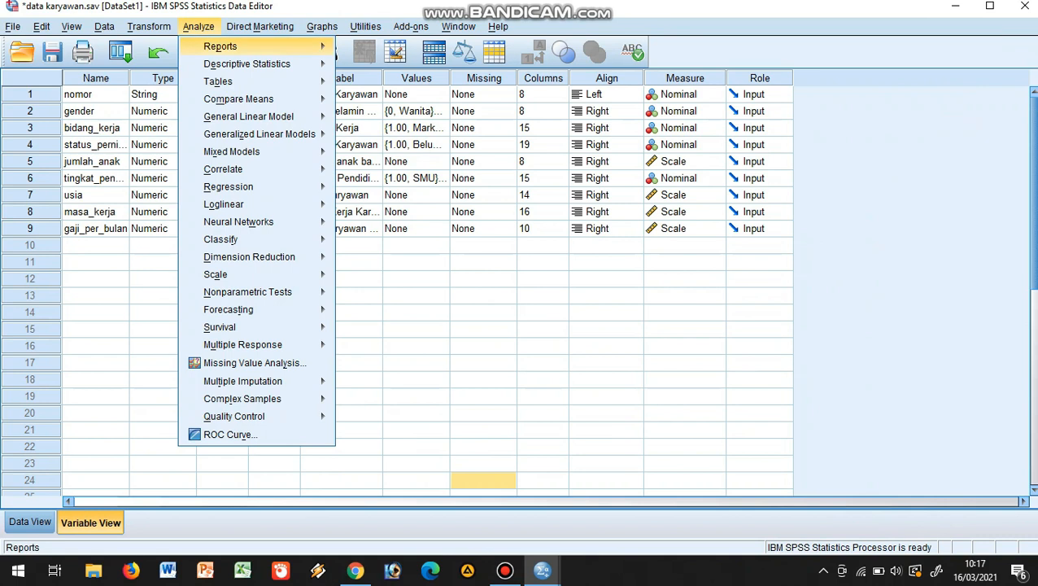
mouse_move(218, 81)
mouse_move(247, 64)
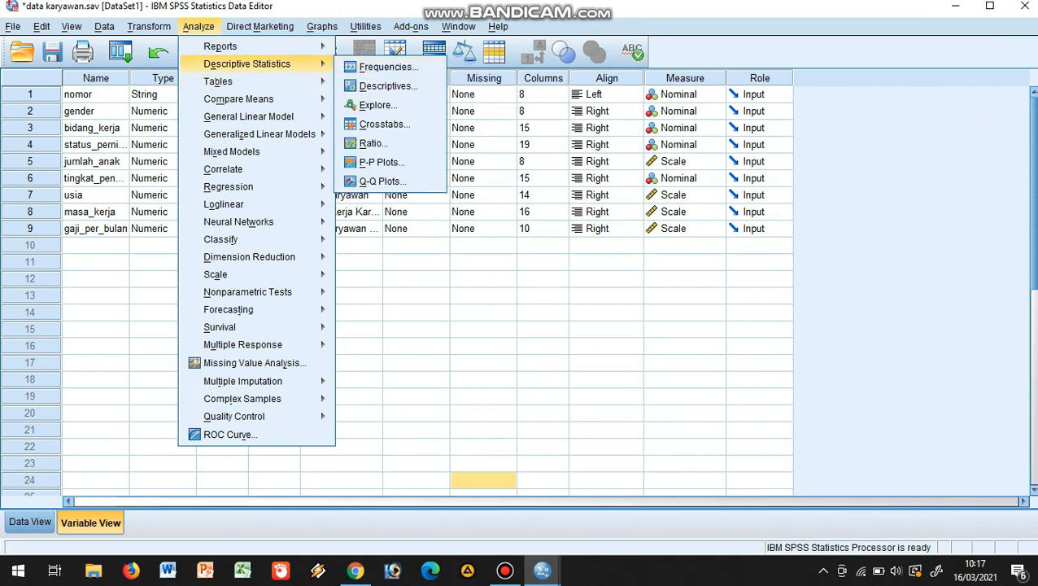
left_click(394, 85)
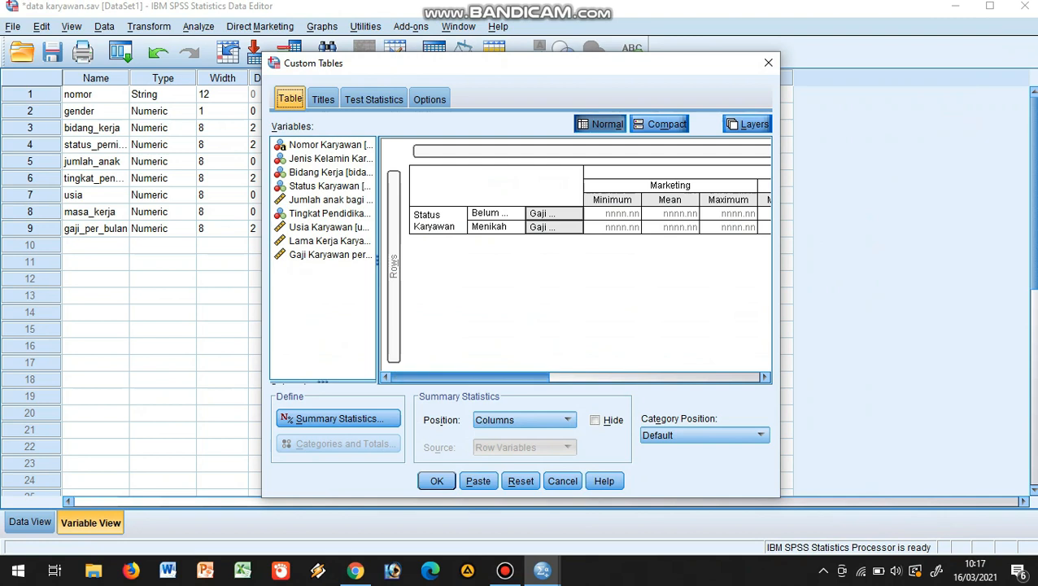
mouse_move(472, 377)
left_mouse_down()
mouse_move(674, 376)
mouse_move(469, 377)
left_mouse_up()
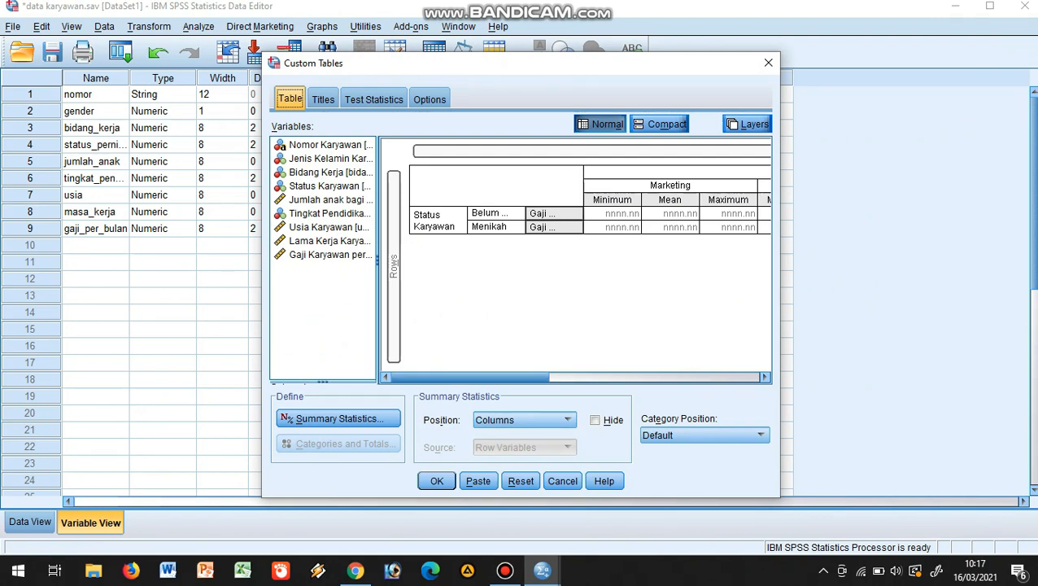
left_click(329, 213)
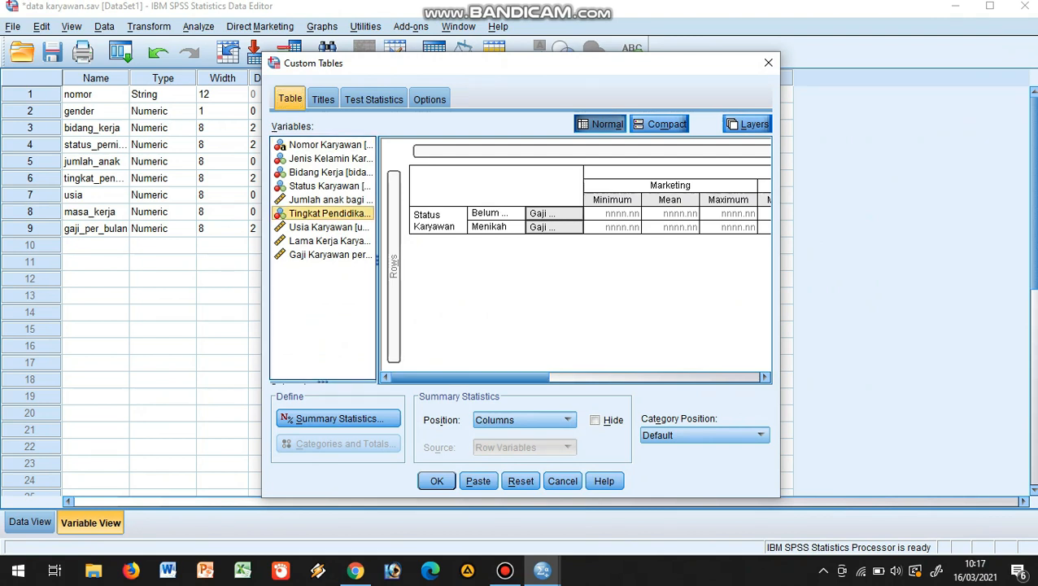
left_click_drag(329, 213, 667, 215)
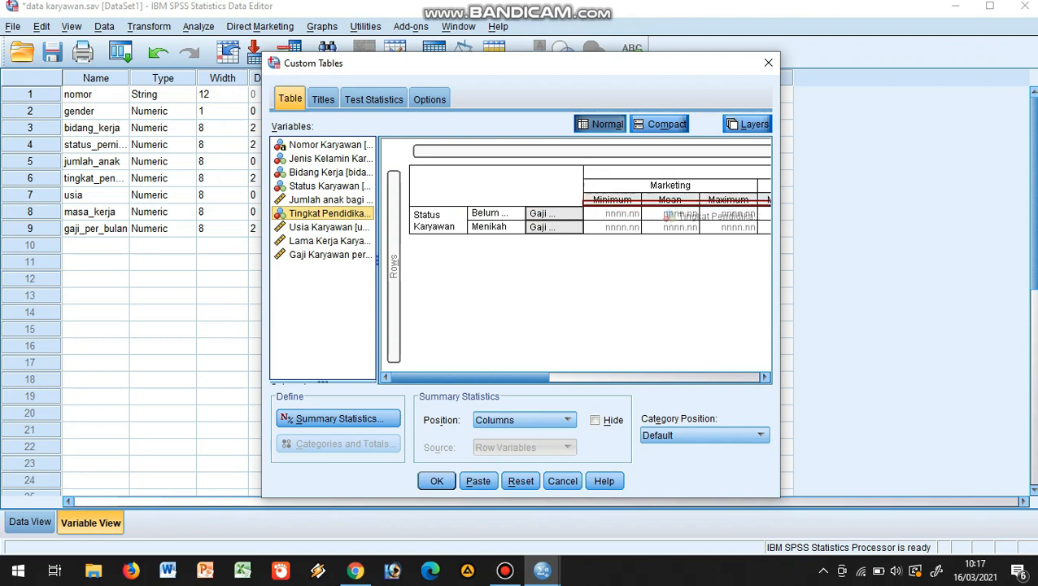
left_click_drag(667, 215, 667, 215)
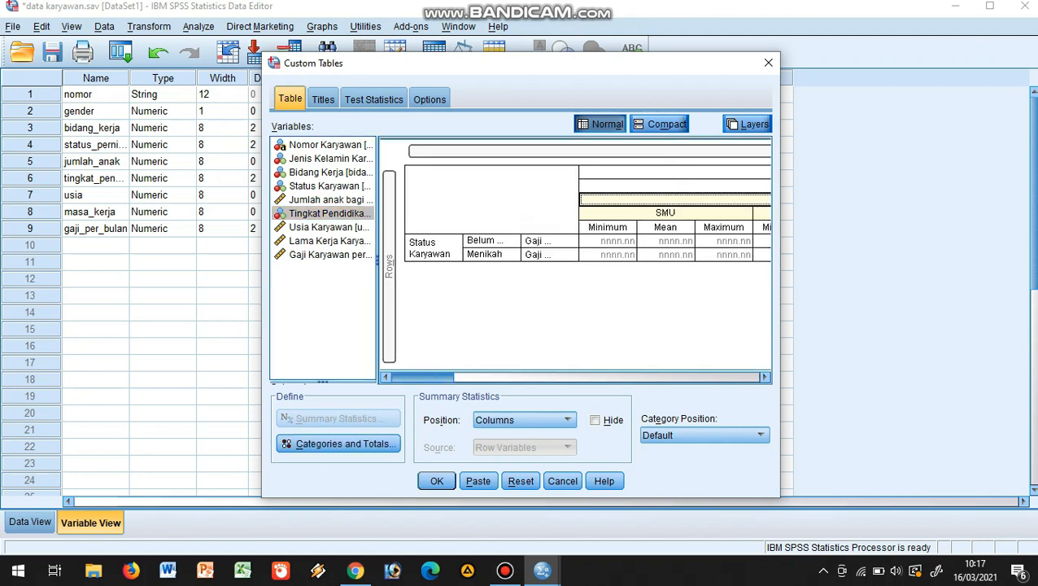
left_click_drag(463, 377, 422, 377)
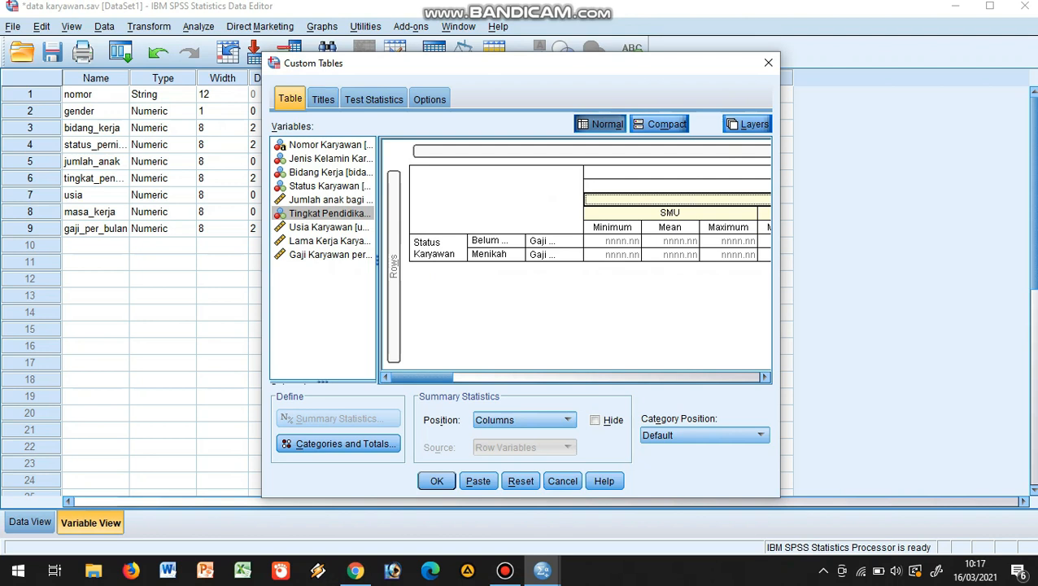
Title the table "KOMPOSISI GAJI DARI KARYAWAN BELUM MENIKAH DAN TELAH MENIKAH BERDASAR BIDANG PEKERJAAN." and caption it "saumber terpercaya"
left_click(323, 98)
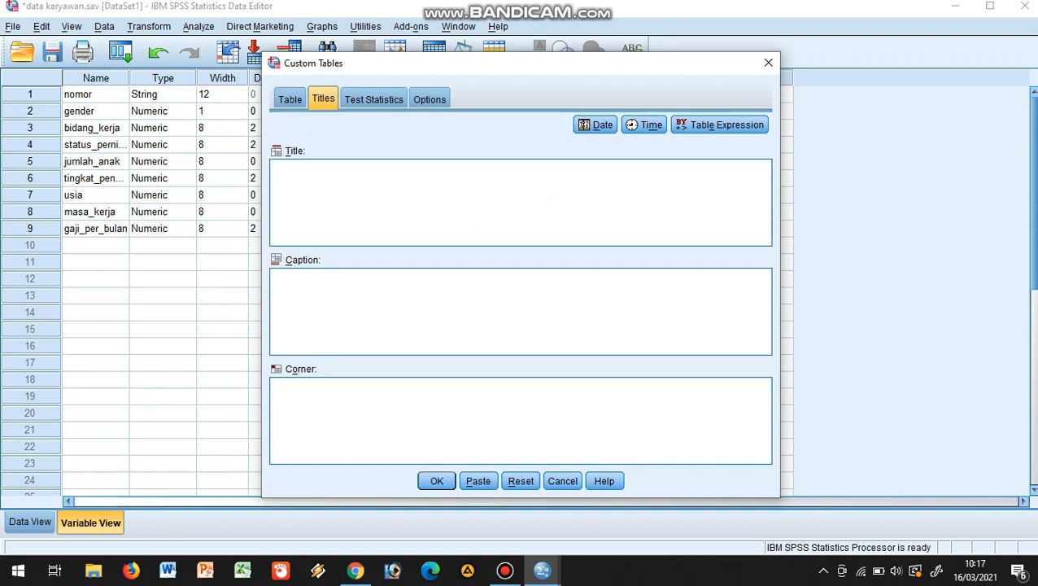
type("KOMPOSISI GAJI DARI KARYAWAN BELUM MENIKAH DAN TELAH MENIKAH BERDASAR BIDANG PEKERJAAN.")
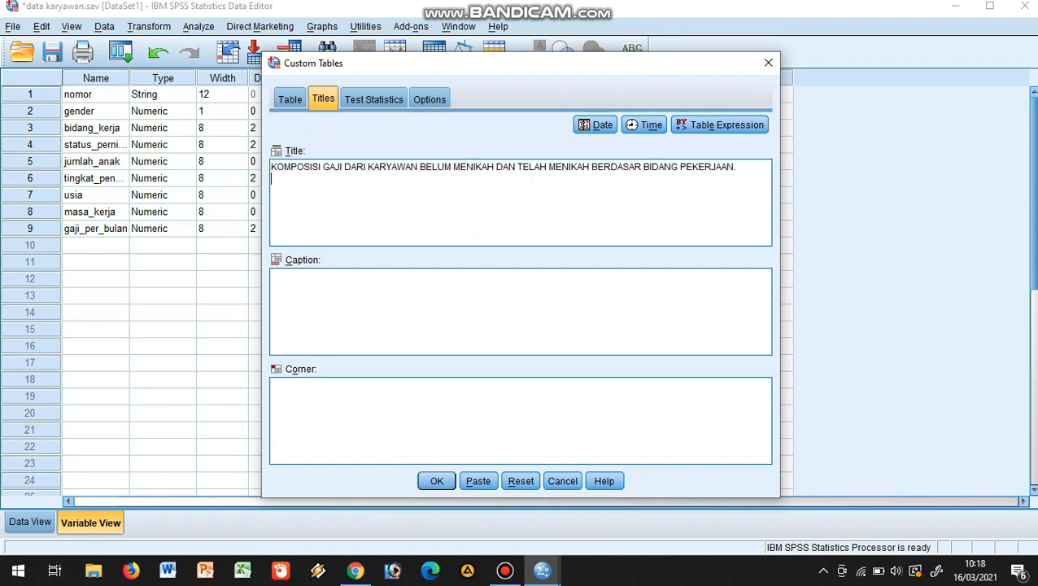
type("saumber terpercaya")
left_click(272, 385)
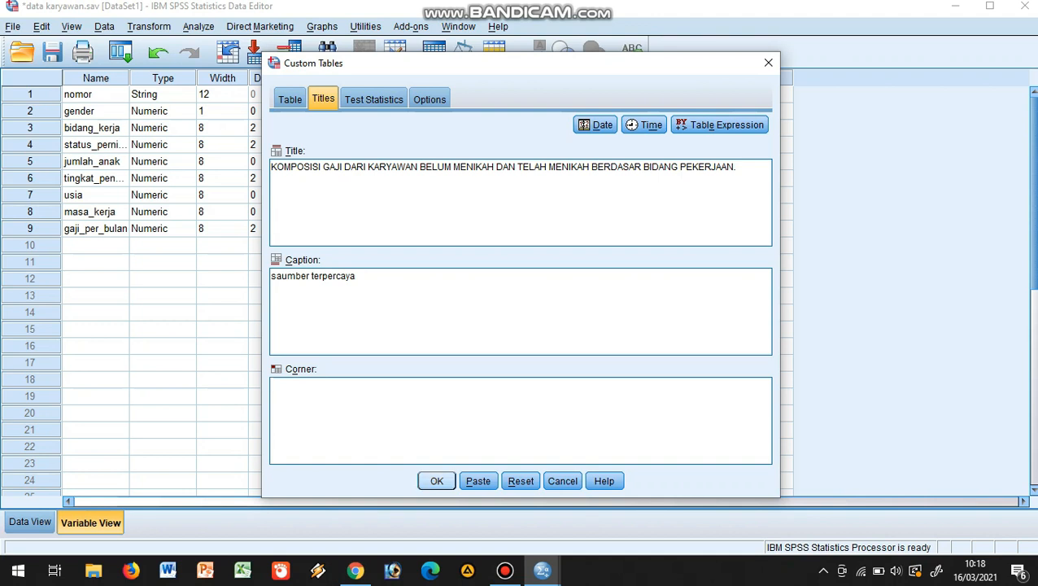
Generate the titled salary table by Bidang Kerja and Tingkat Pendidikan, and view its full width in the maximized output
left_click(437, 481)
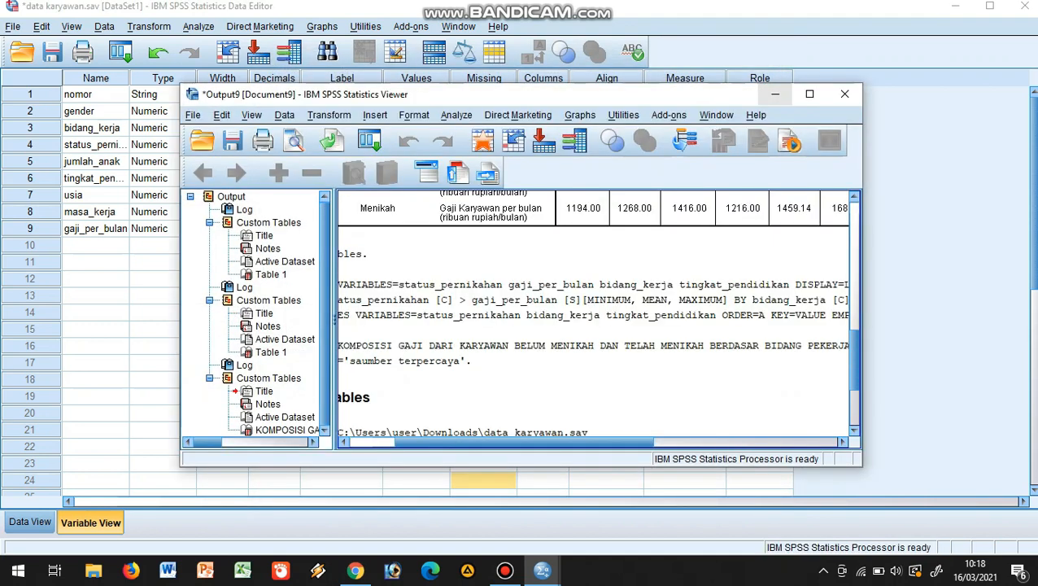
left_click(809, 94)
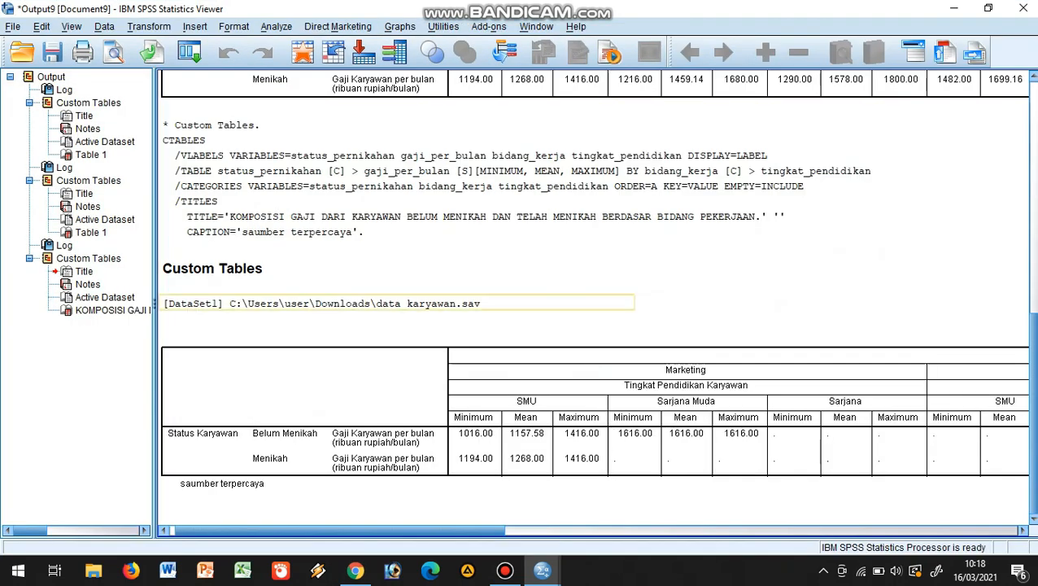
left_click(594, 411)
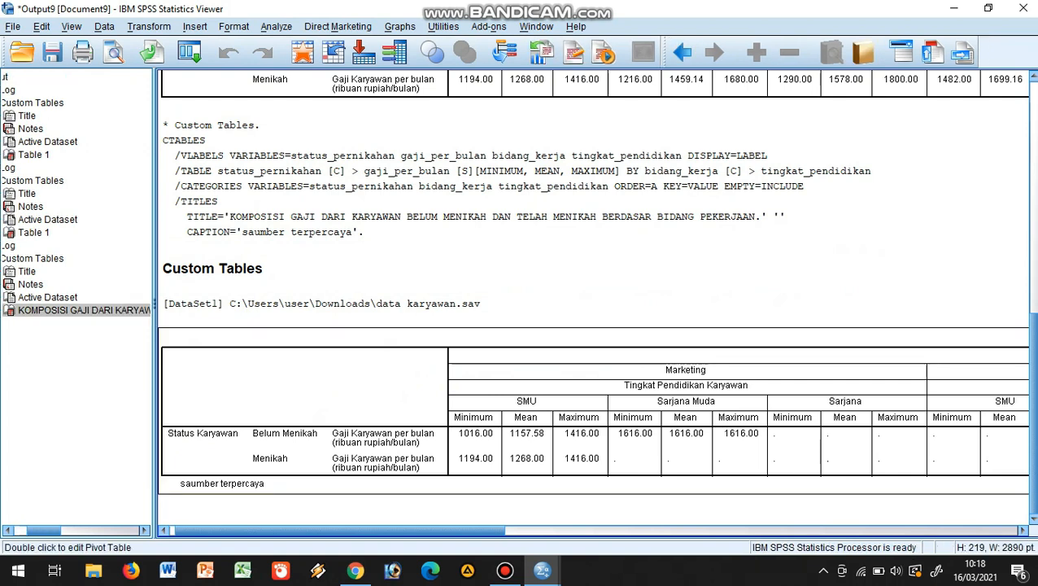
left_click_drag(407, 531, 673, 531)
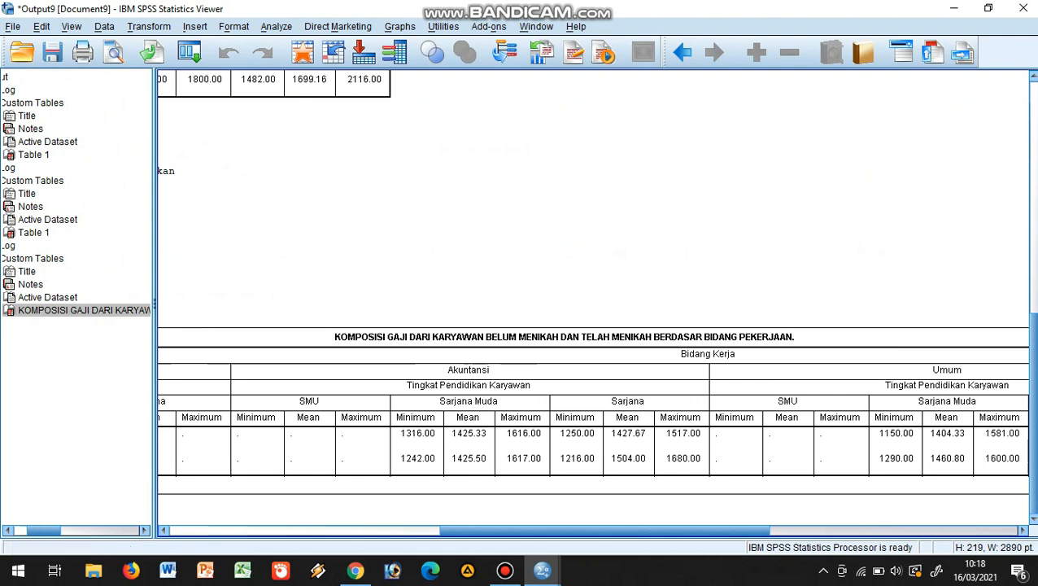
left_click_drag(603, 531, 332, 531)
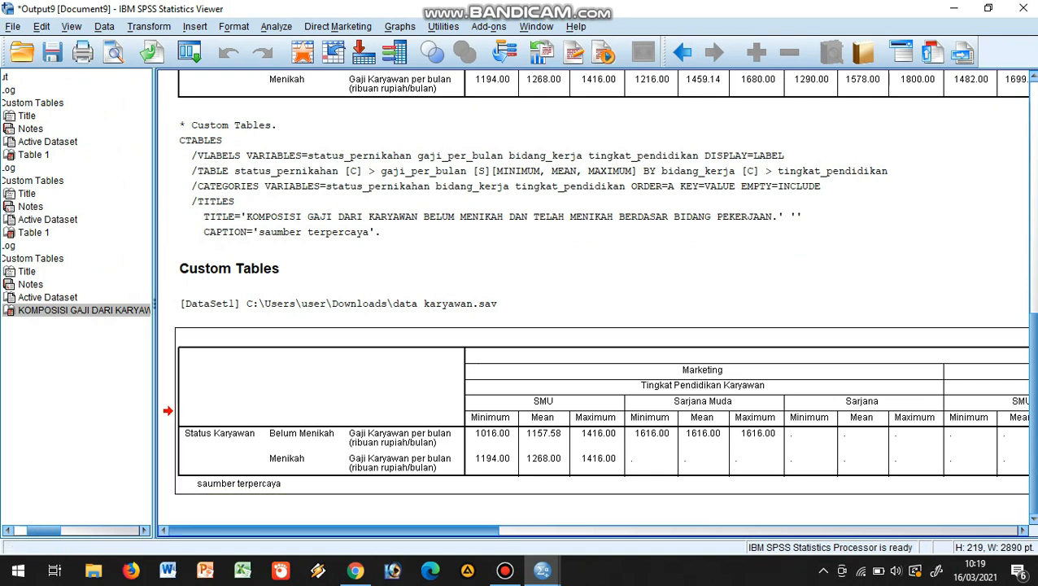
scroll(591, 282, "right", 15)
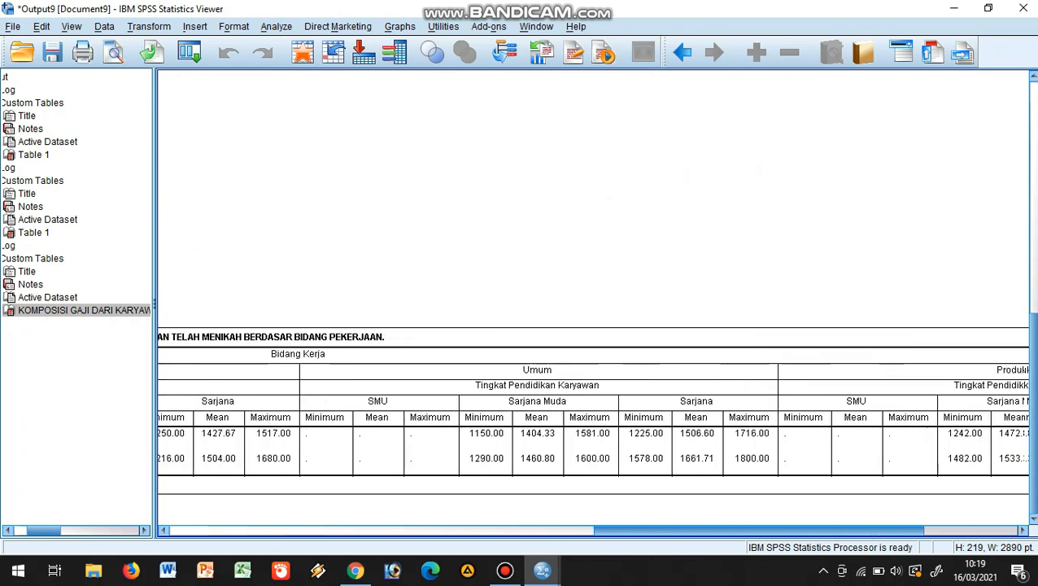
scroll(591, 302, "left", 15)
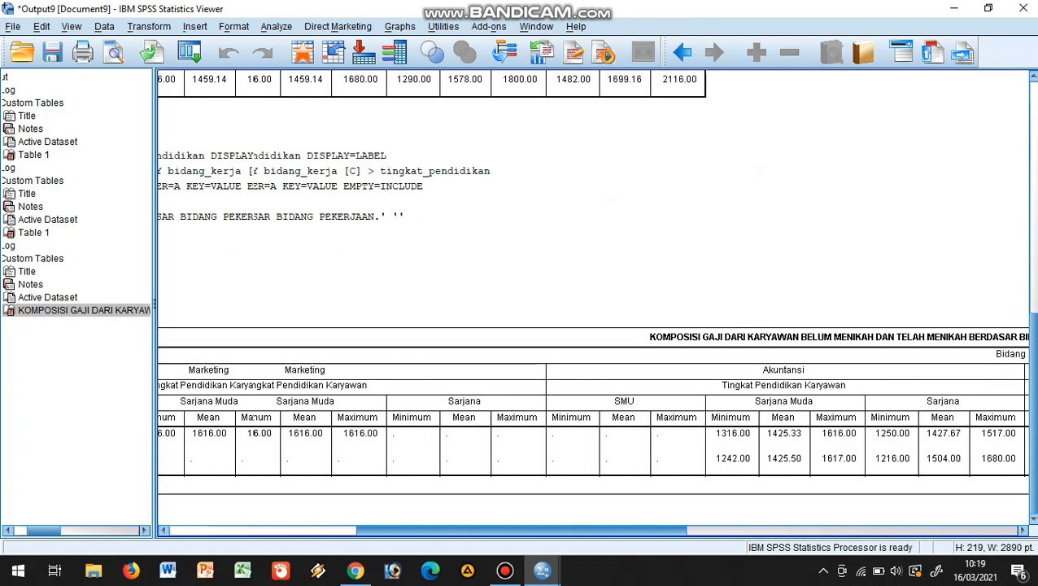
scroll(407, 447, "left", 2)
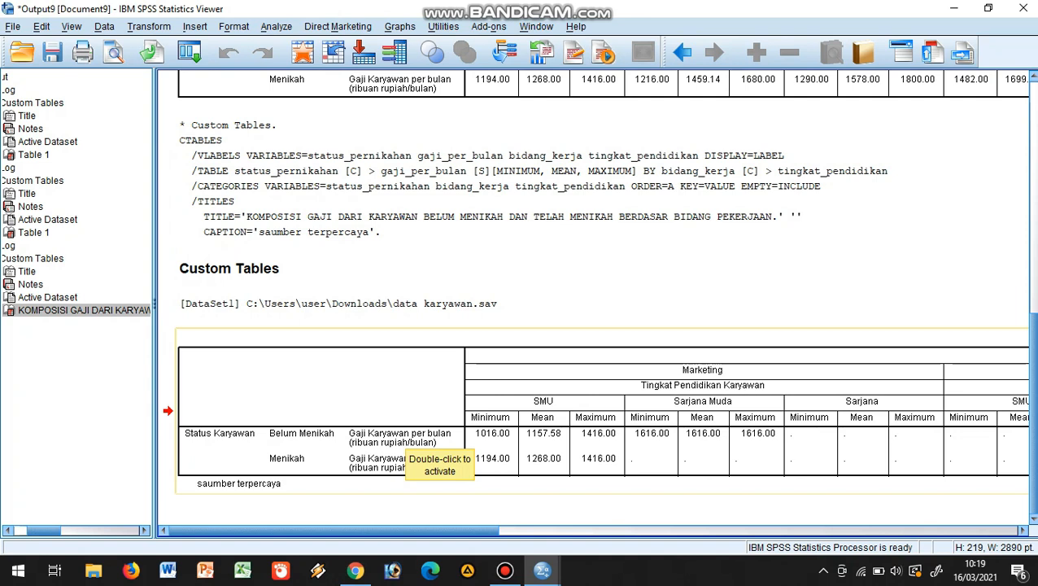
Open the titled salary table for editing, transpose its rows and columns through Pivoting Trays, and review it in the output
left_click(402, 444)
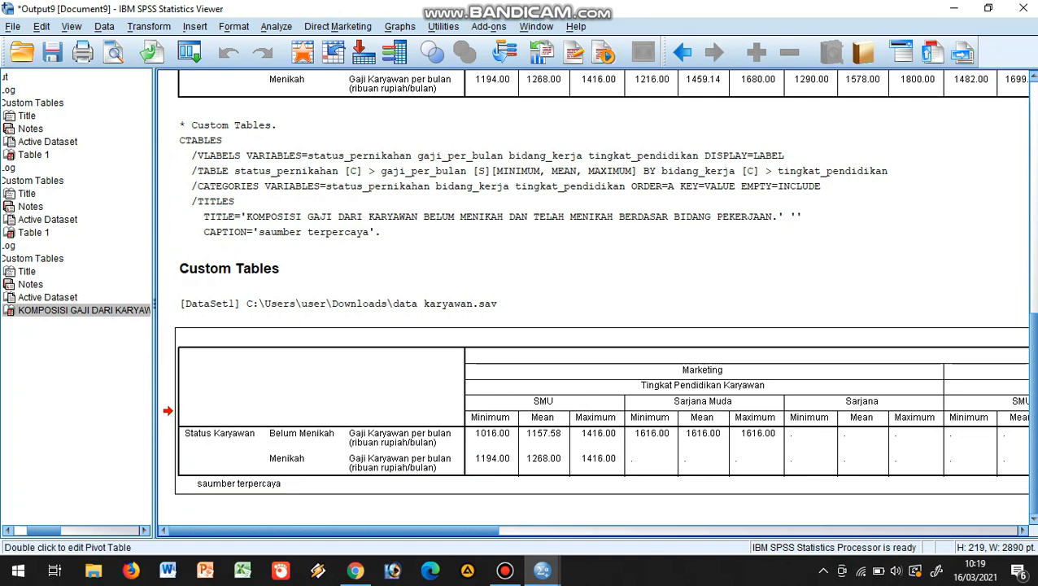
double_click(402, 443)
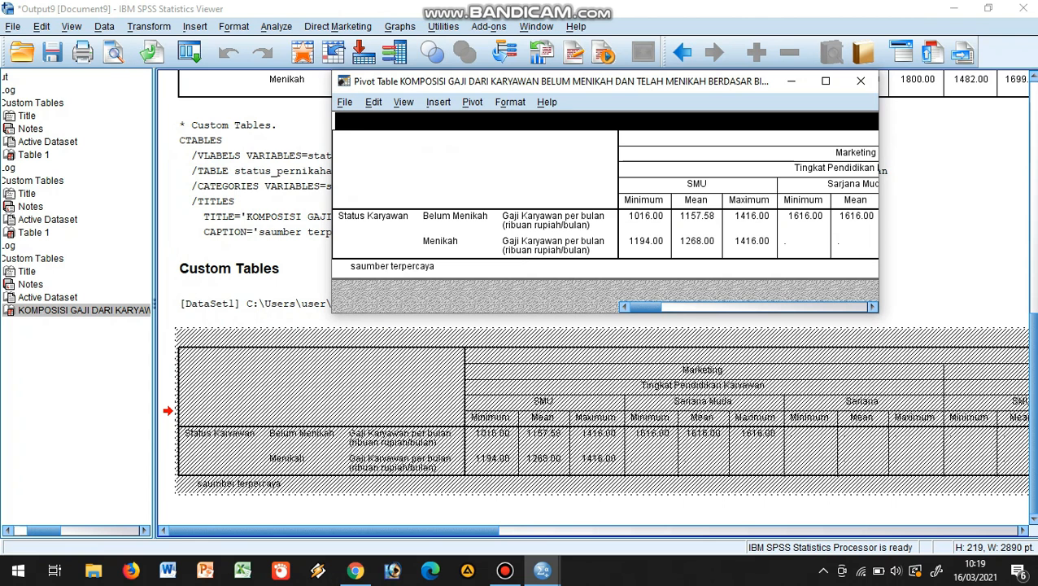
left_click(472, 102)
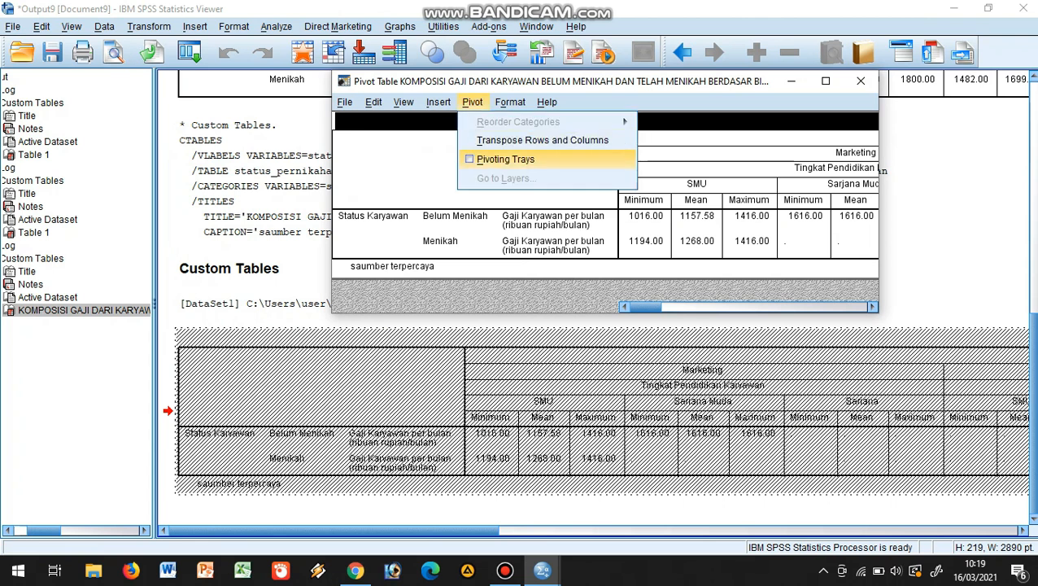
left_click(505, 160)
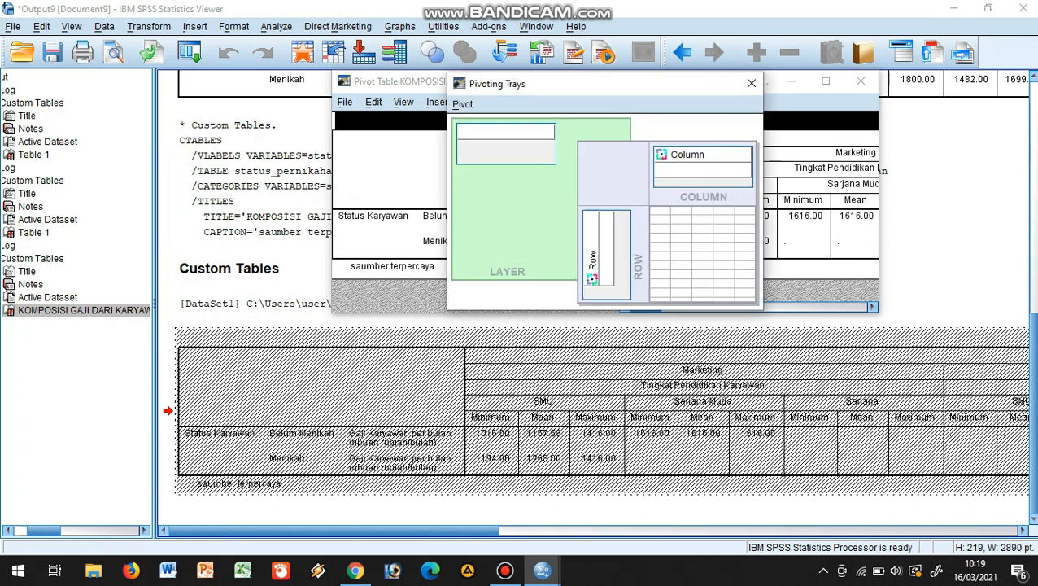
left_click(462, 104)
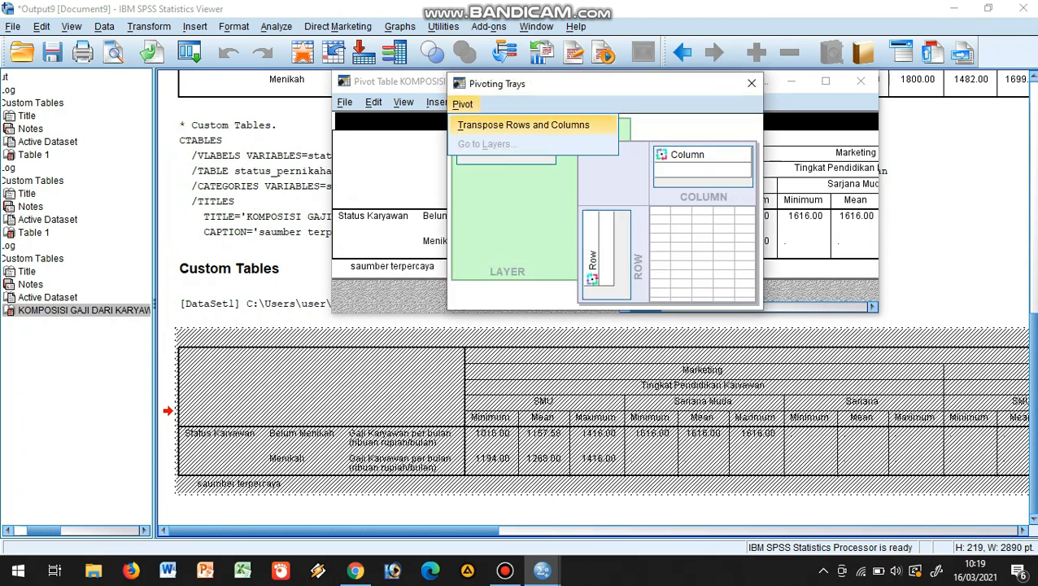
left_click(523, 125)
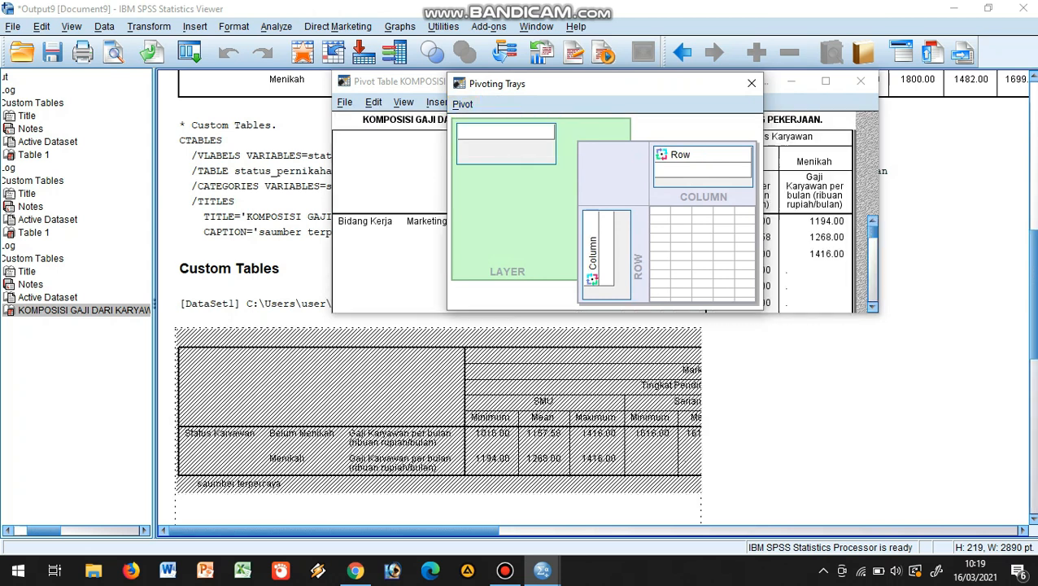
left_click(750, 82)
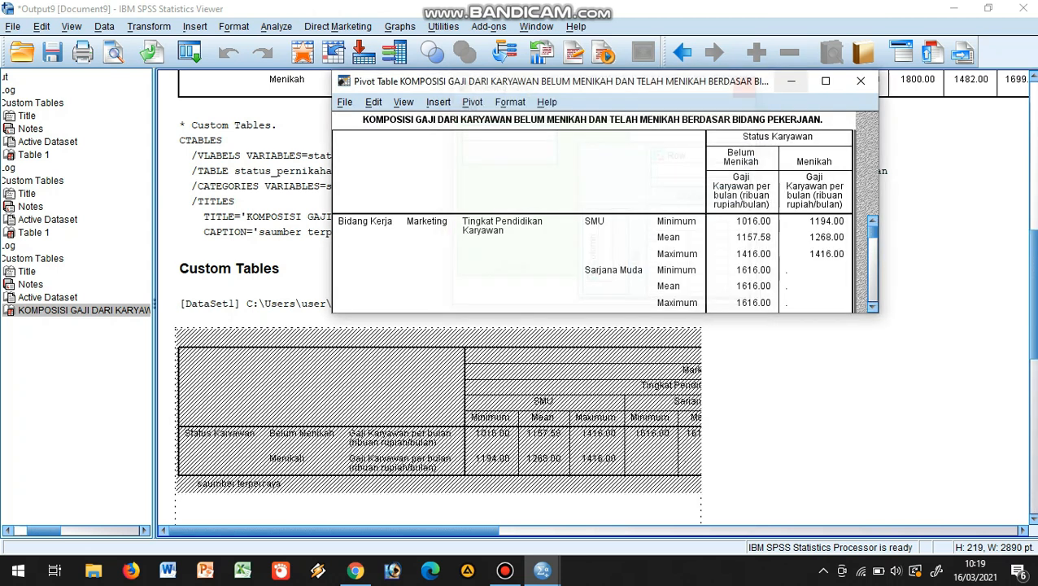
left_click(860, 80)
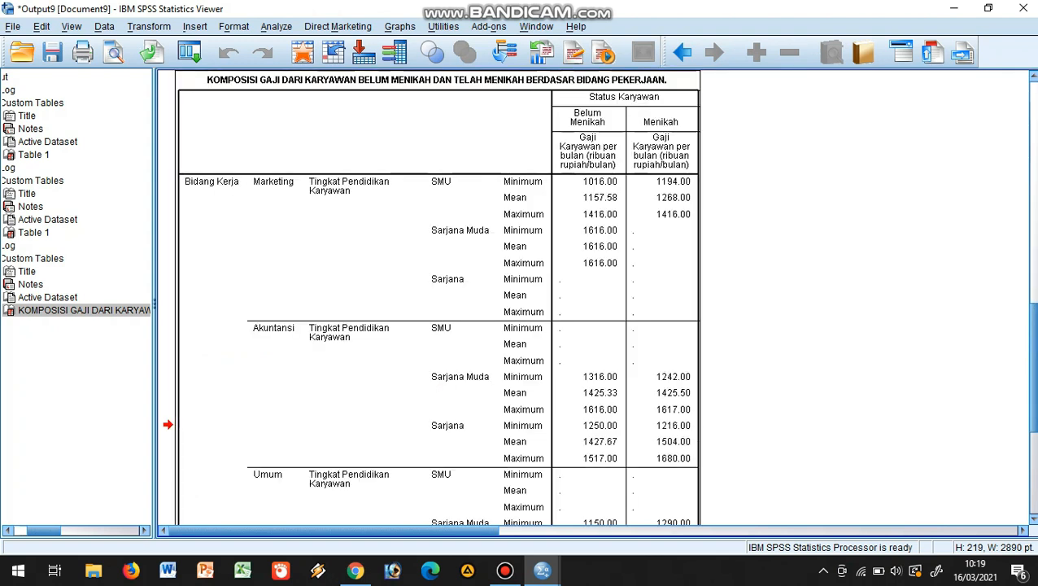
scroll(596, 297, "up", 5)
scroll(596, 297, "down", 2)
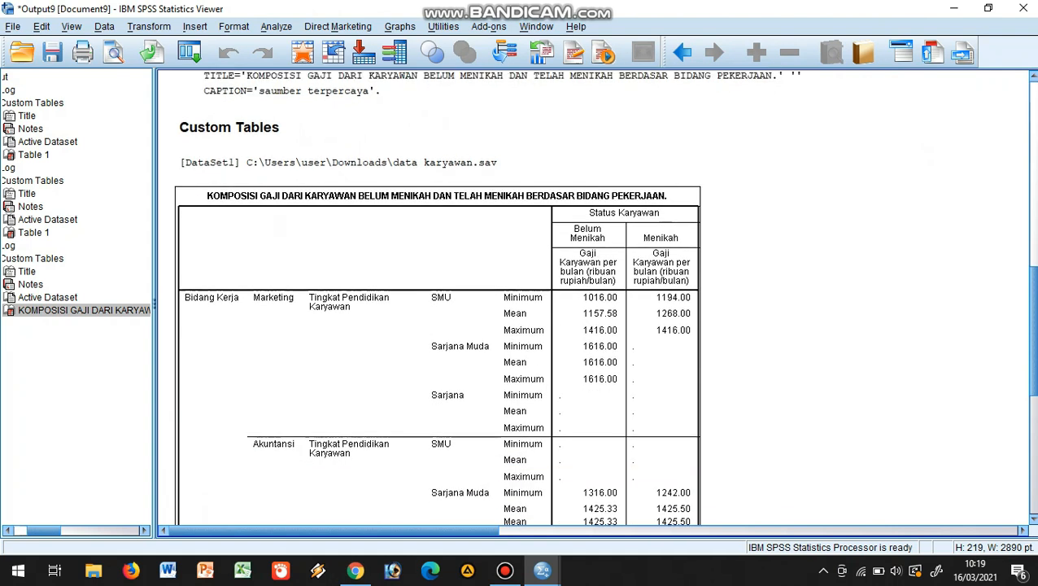
scroll(597, 297, "down", 12)
scroll(597, 297, "up", 12)
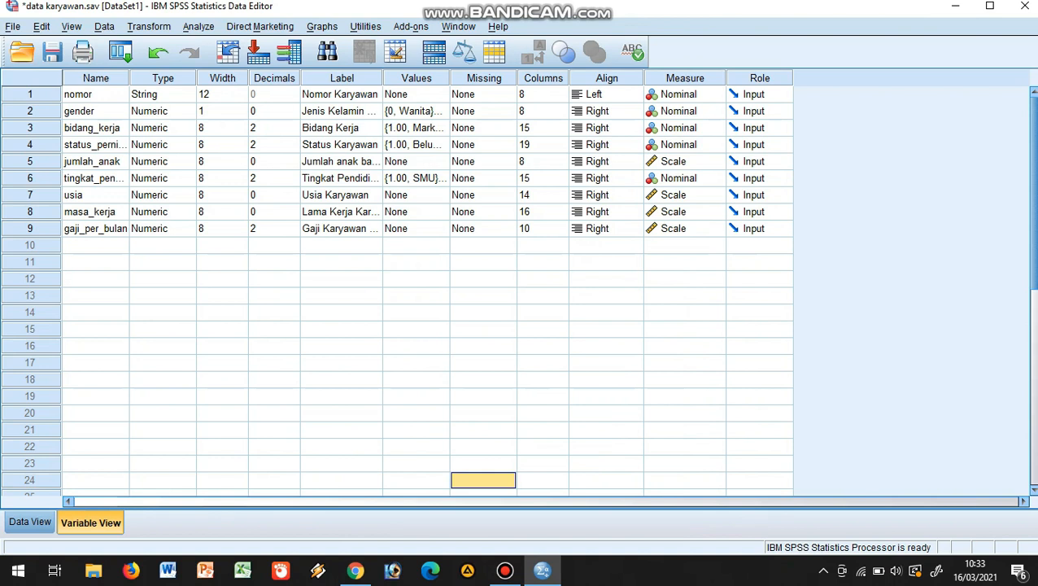
Start a new custom table with Bidang Kerja in the columns and Tingkat Pendidikan Karyawan in the rows
left_click(198, 27)
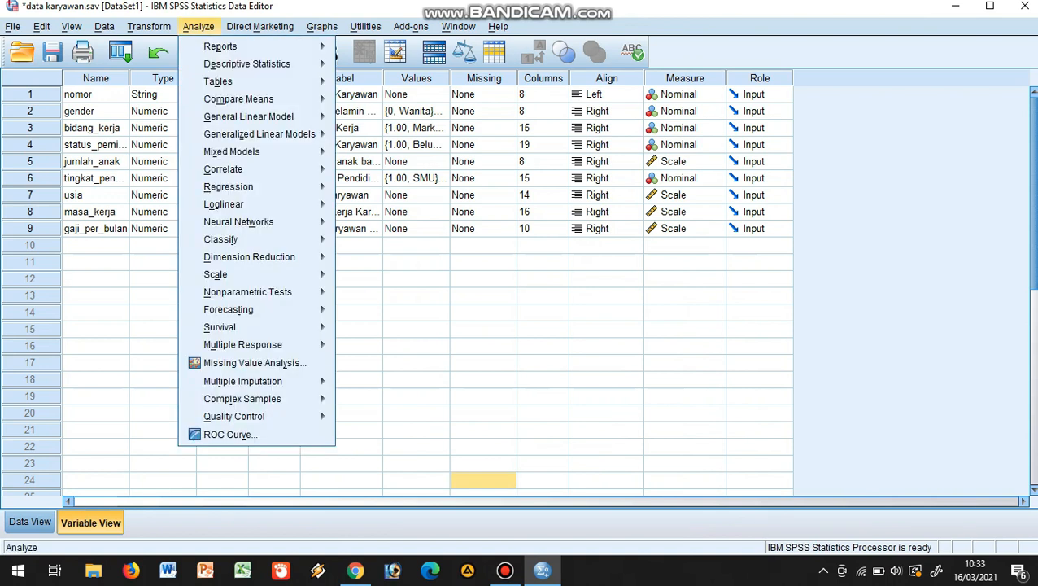
mouse_move(218, 81)
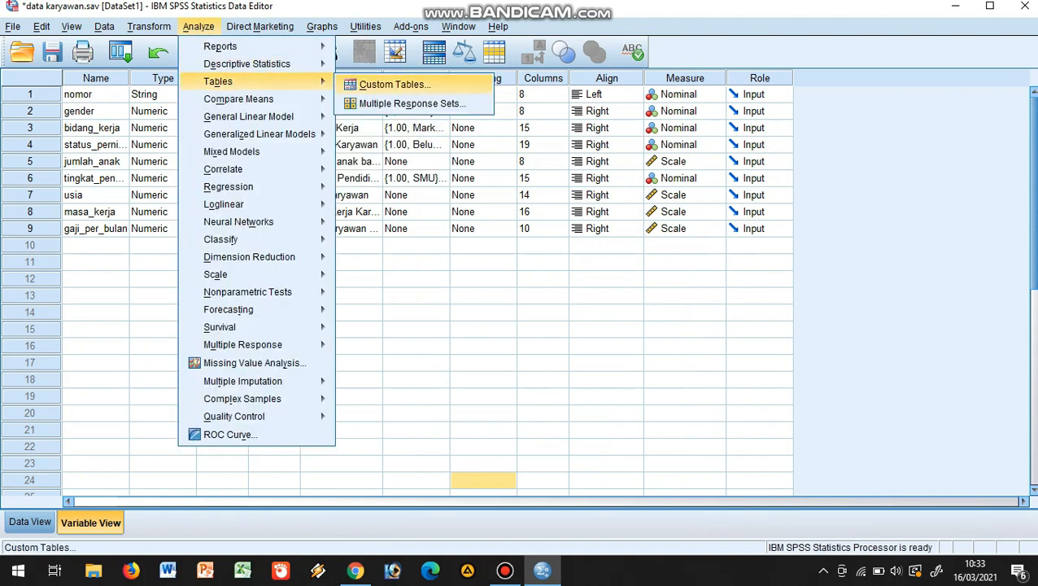
left_click(394, 84)
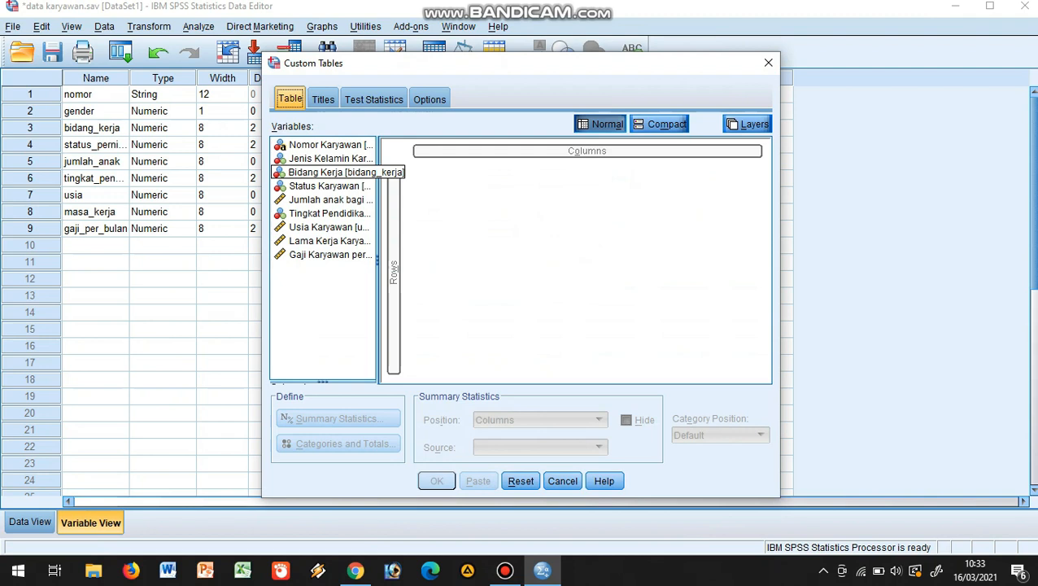
left_click(329, 172)
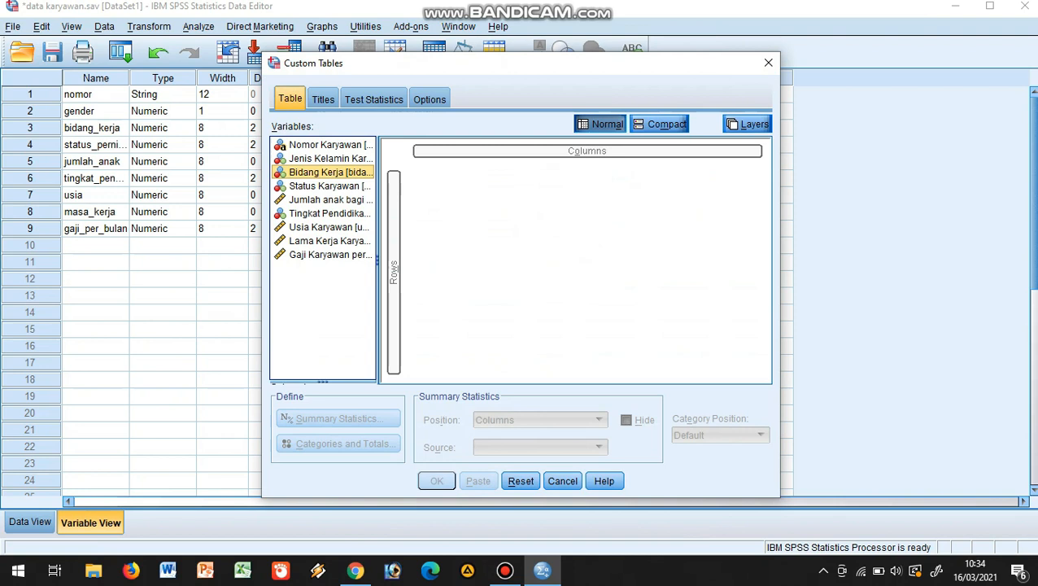
left_click_drag(330, 172, 598, 155)
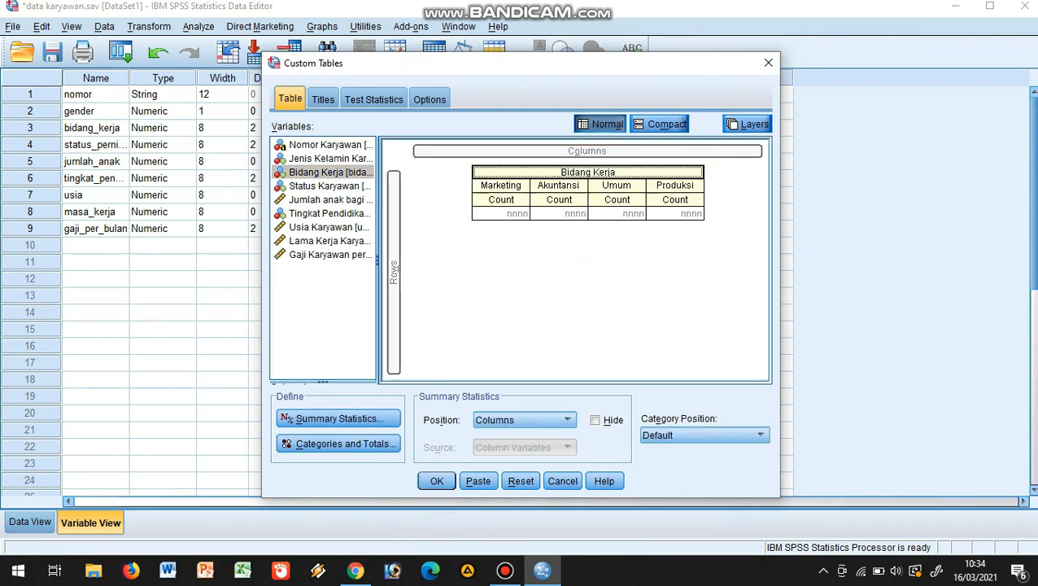
left_click(330, 213)
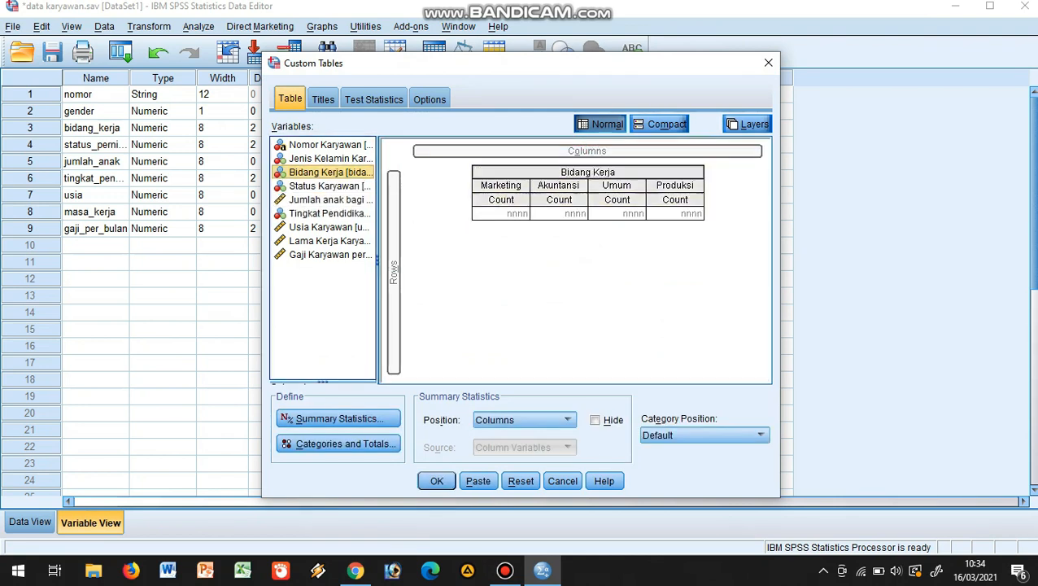
left_click_drag(330, 213, 395, 321)
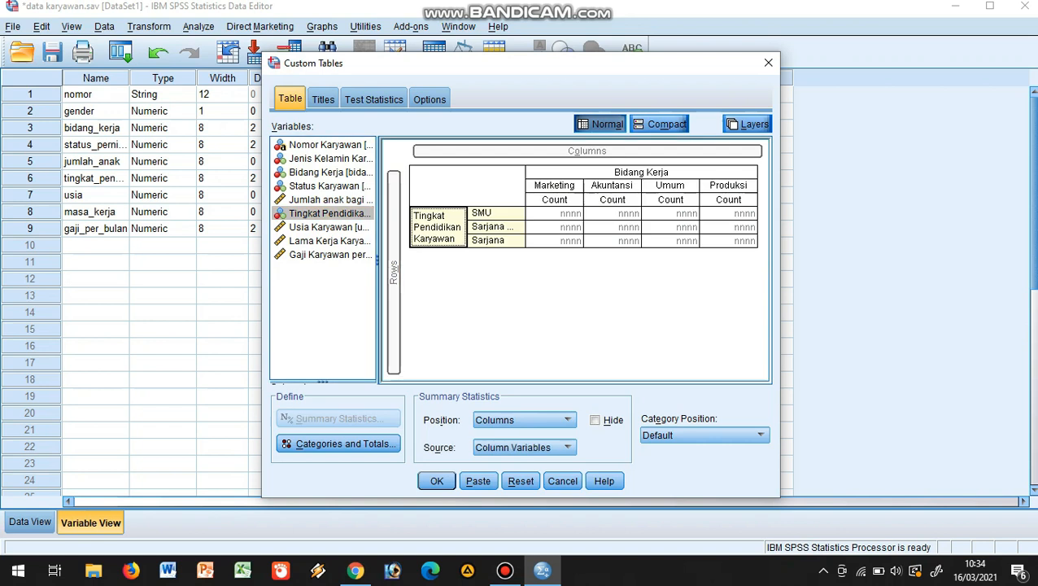
Nest Usia Karyawan inside Tingkat Pendidikan Karyawan in the table's rows
left_click(330, 213)
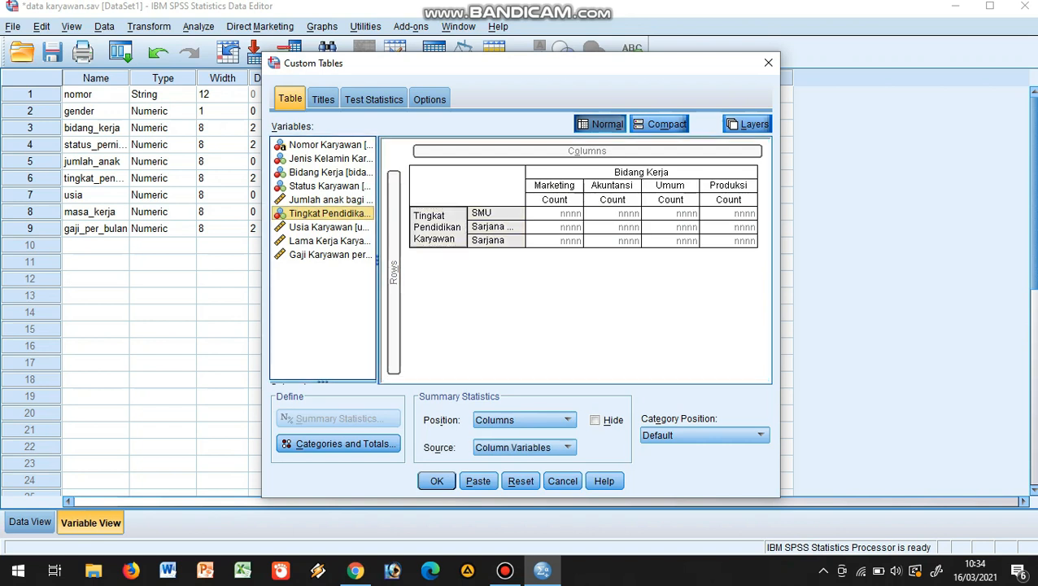
left_click(330, 227)
left_click_drag(330, 227, 519, 227)
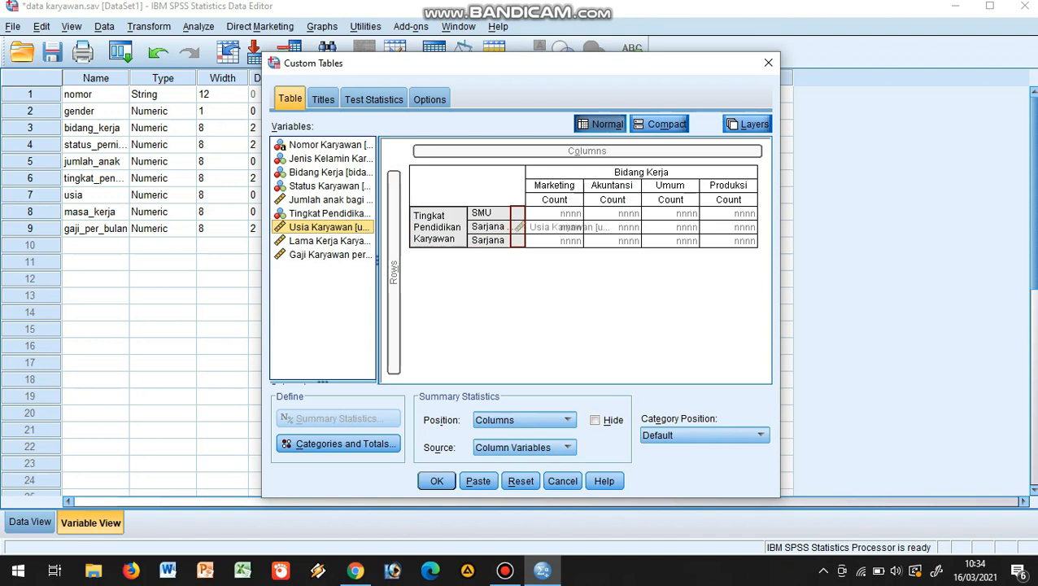
left_click_drag(519, 227, 519, 227)
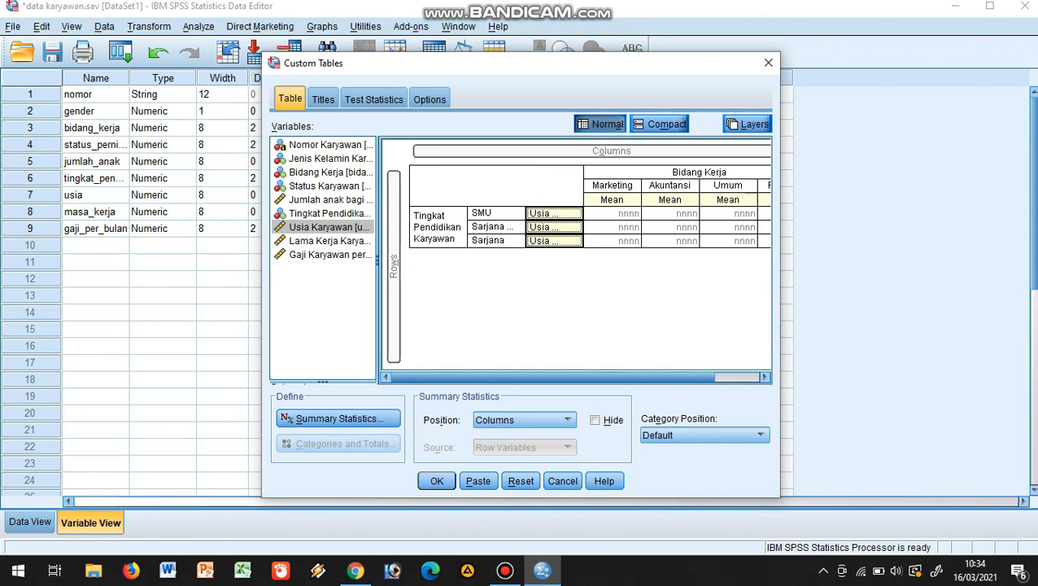
Add Jenis Kelamin Karyawan and Status Karyawan as table layers, and generate the table in the maximized output
left_click(747, 124)
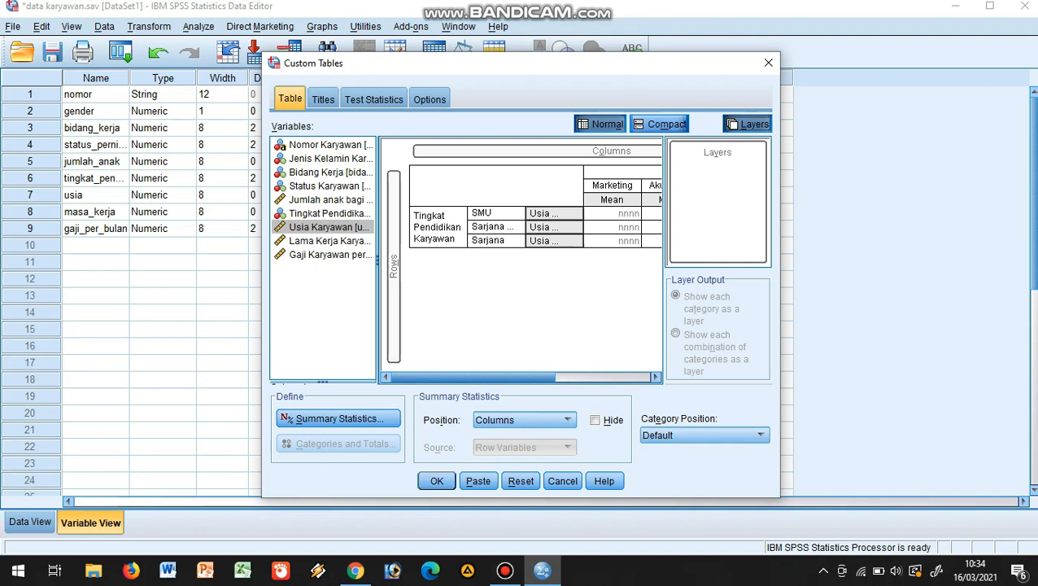
left_click_drag(330, 158, 708, 155)
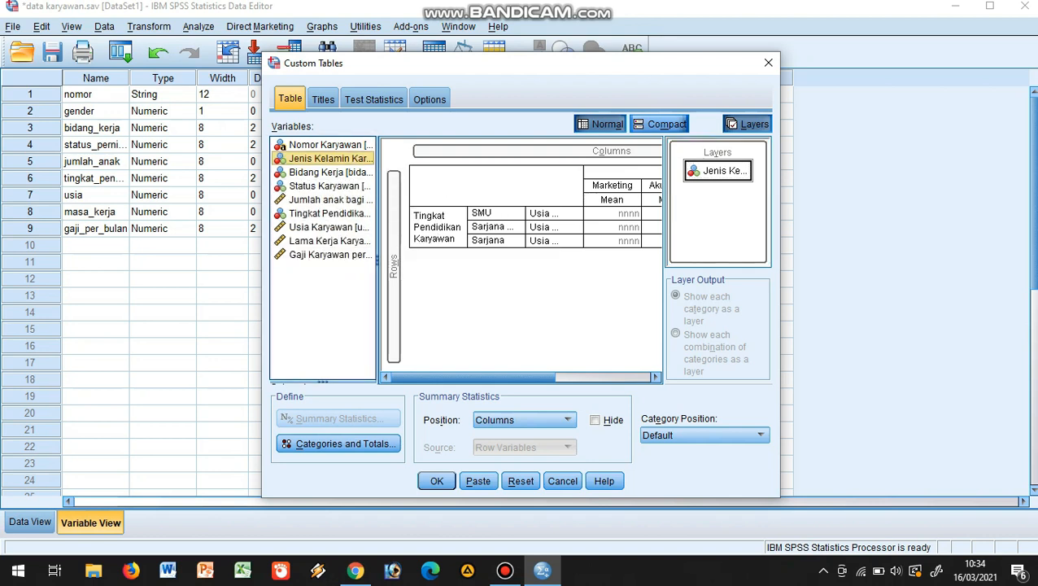
left_click_drag(330, 186, 718, 167)
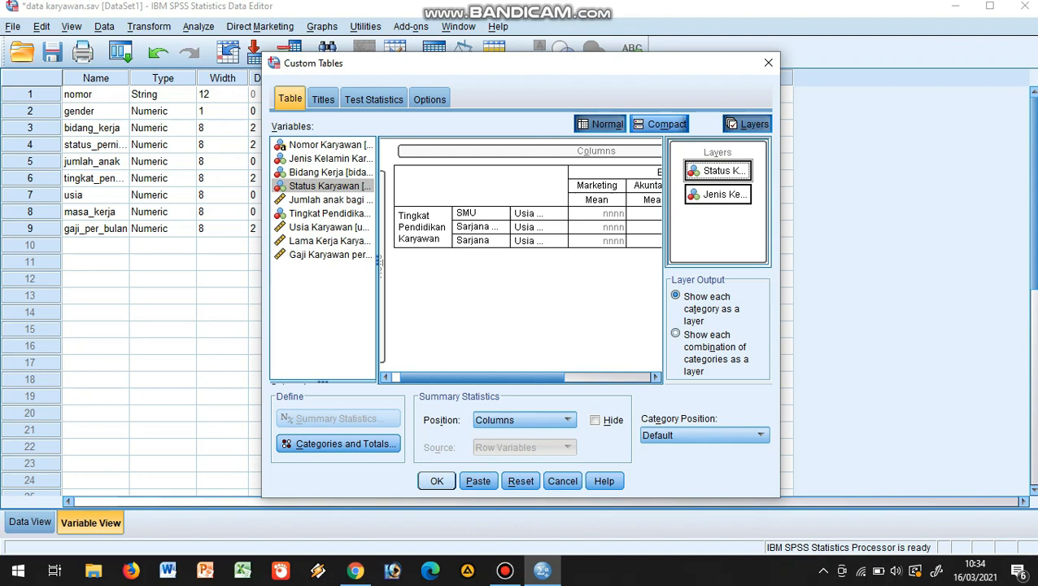
left_click(437, 481)
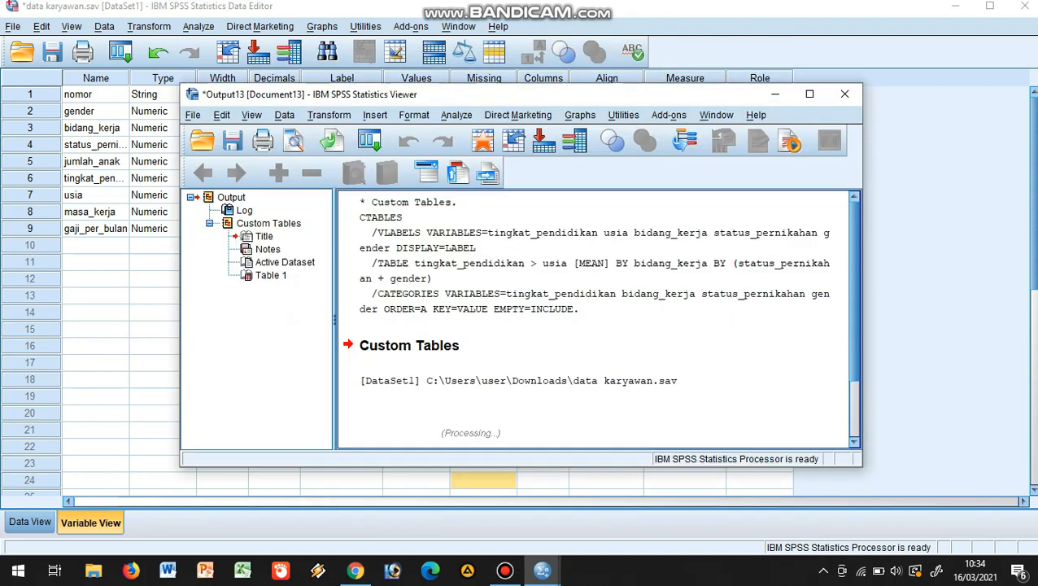
left_click(810, 94)
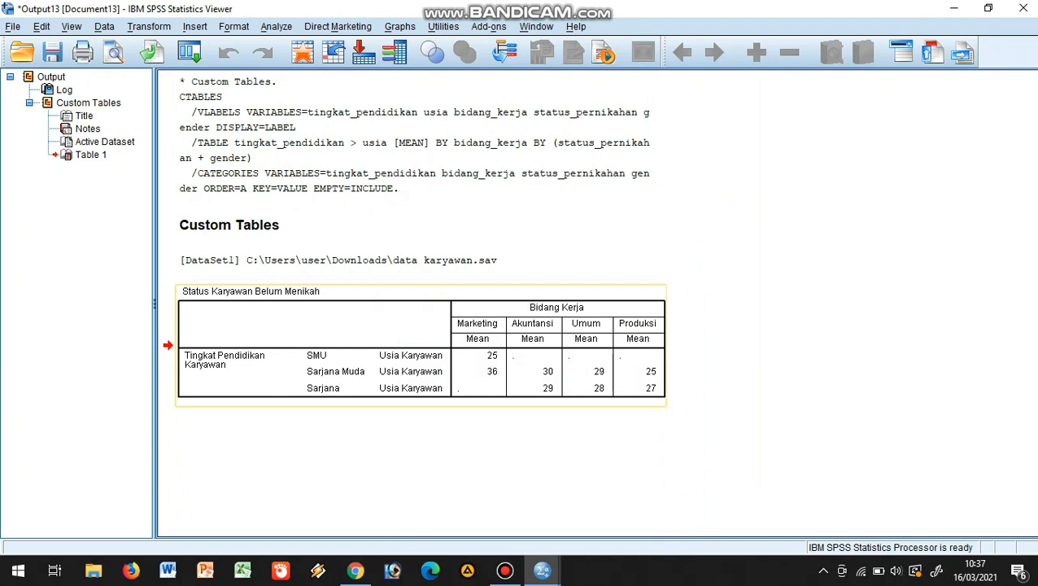
Open the age table for editing and switch its layer to Status Karyawan Menikah
left_click(420, 346)
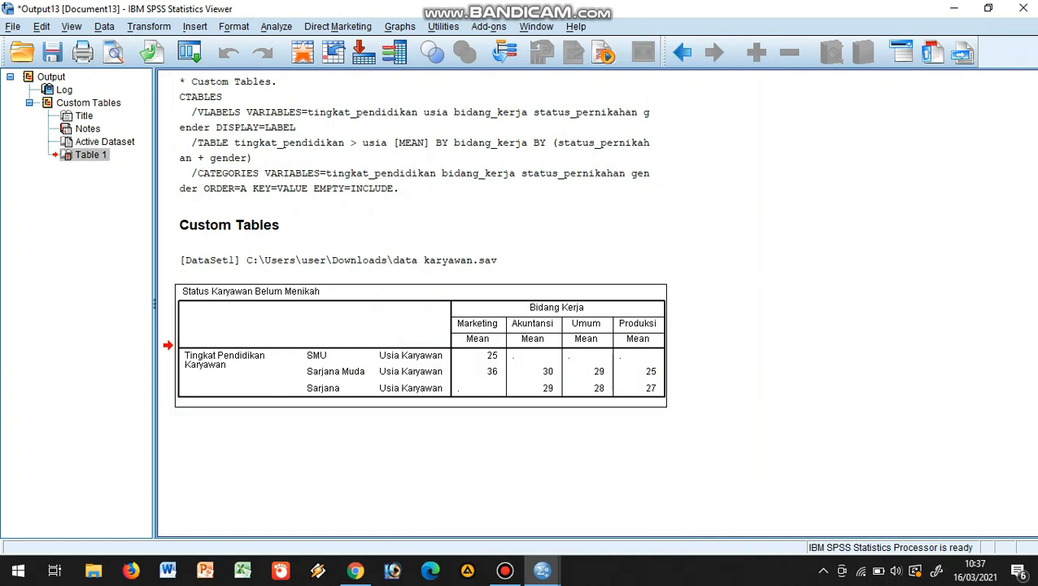
double_click(421, 346)
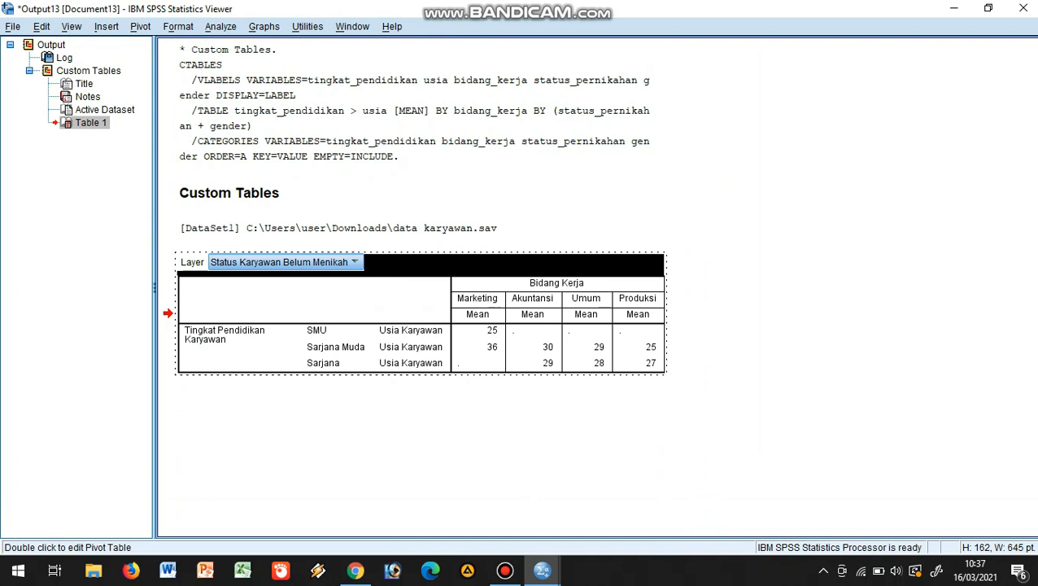
left_click(355, 262)
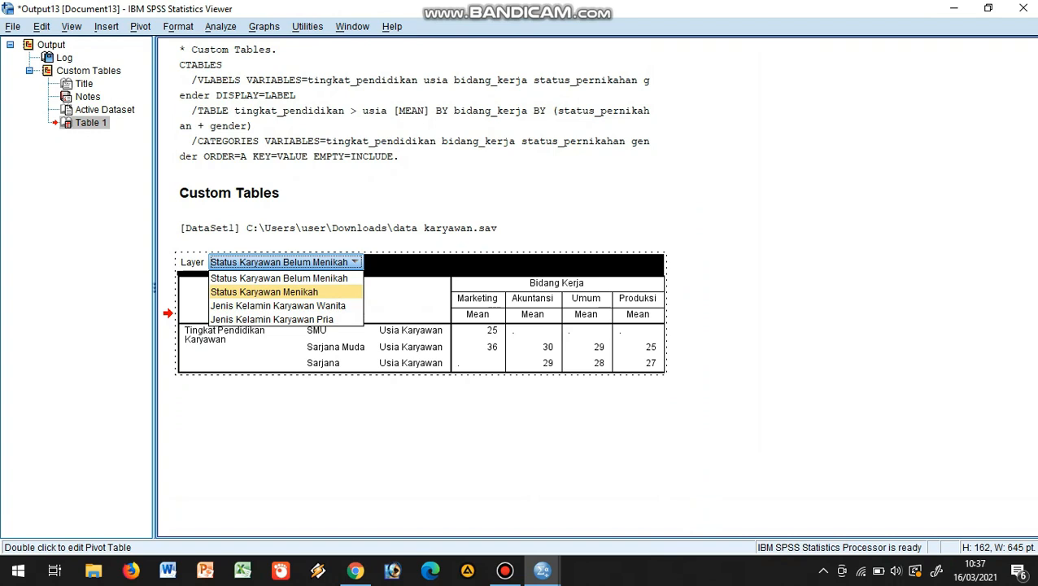
key("Return")
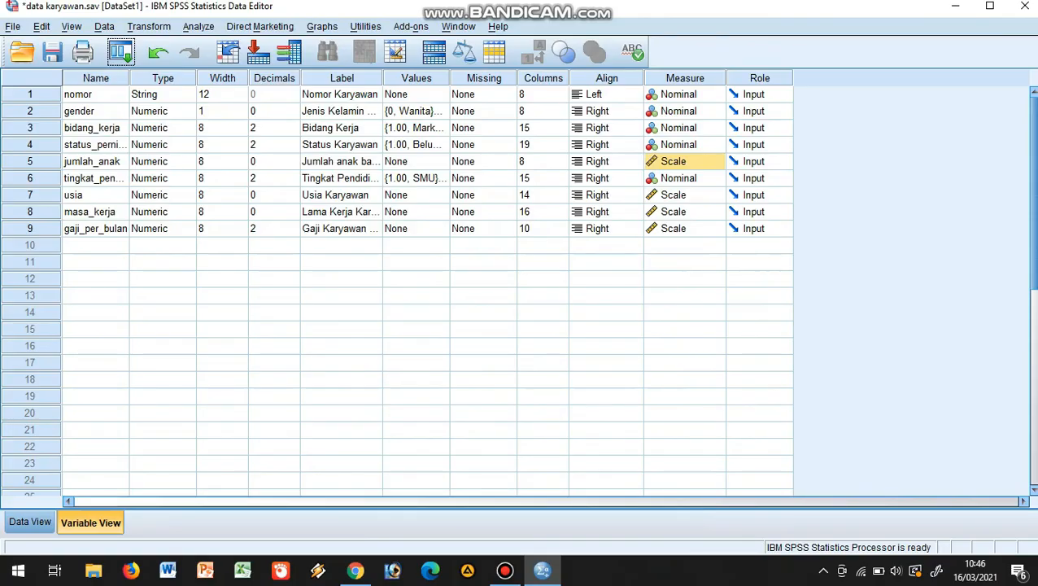
Set the measurement level of jumlah_anak to Nominal and open a new custom table definition
left_click(716, 161)
left_click(682, 209)
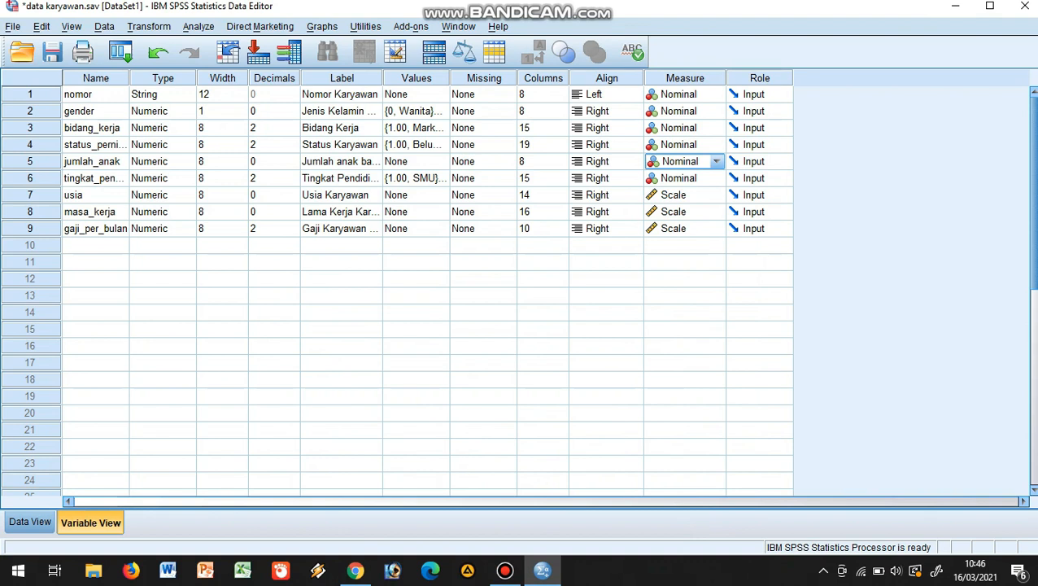
left_click(198, 26)
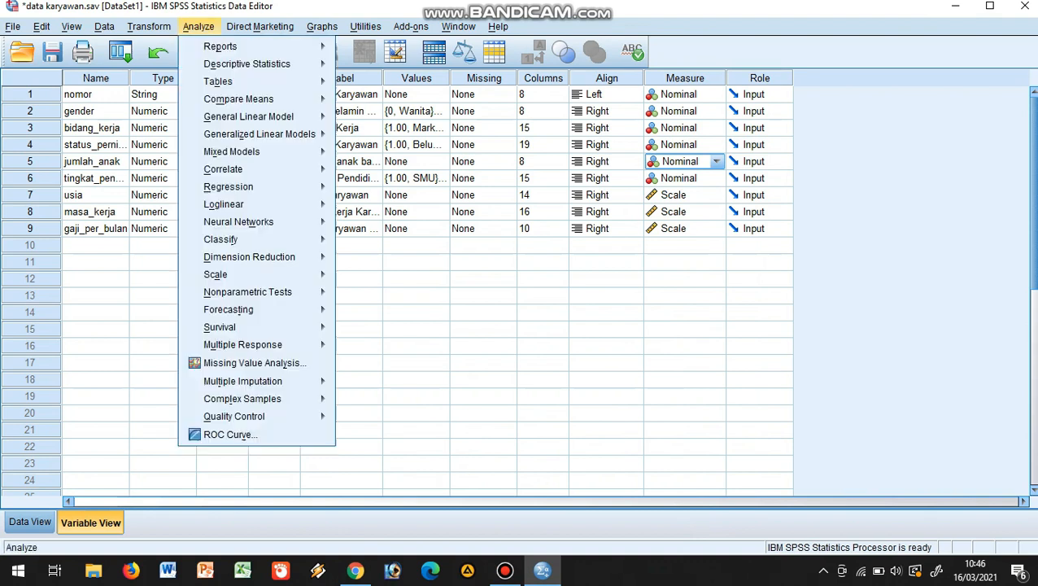
mouse_move(239, 99)
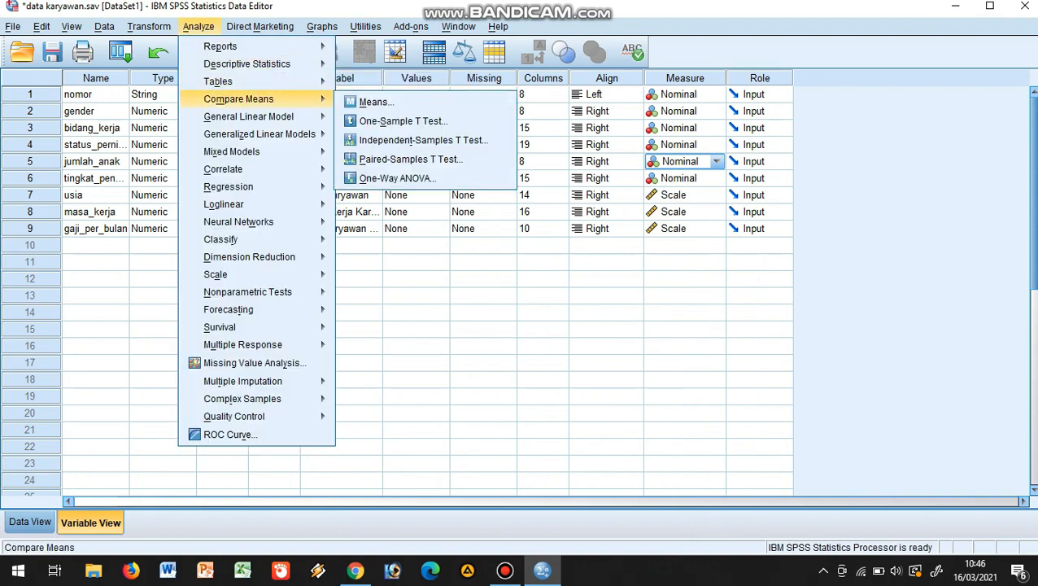
mouse_move(218, 81)
left_click(391, 83)
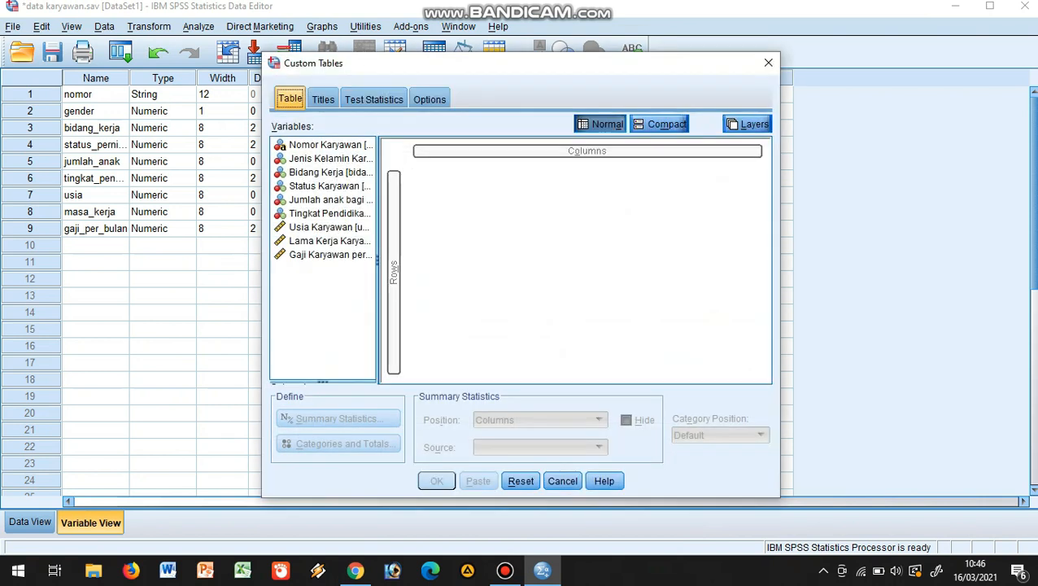
Put Bidang Kerja in the columns and Tingkat Pendidikan Karyawan in the rows, with Jenis Kelamin Karyawan nested above Bidang Kerja
left_click_drag(325, 172, 581, 156)
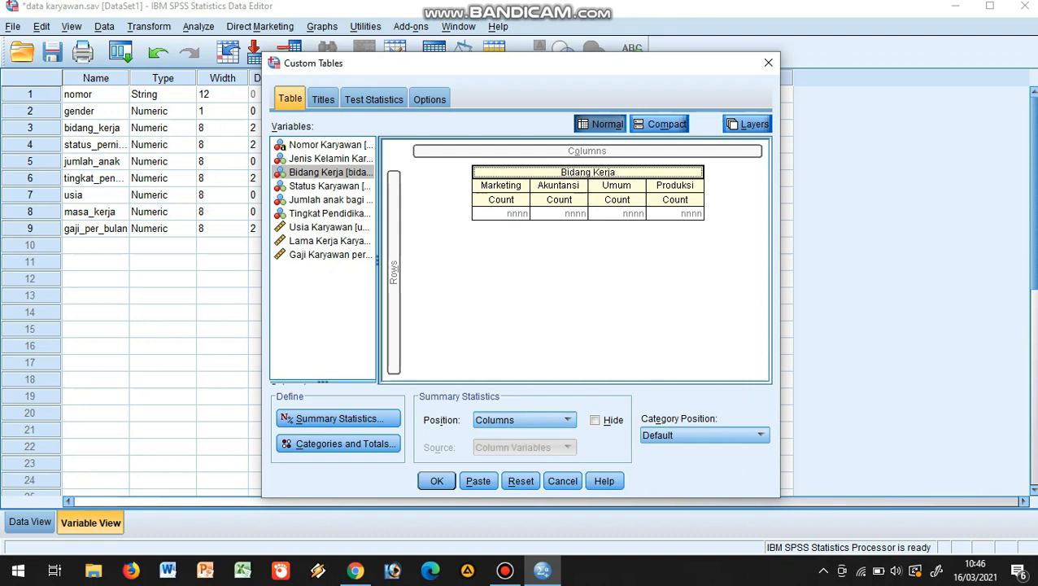
left_click_drag(326, 214, 395, 248)
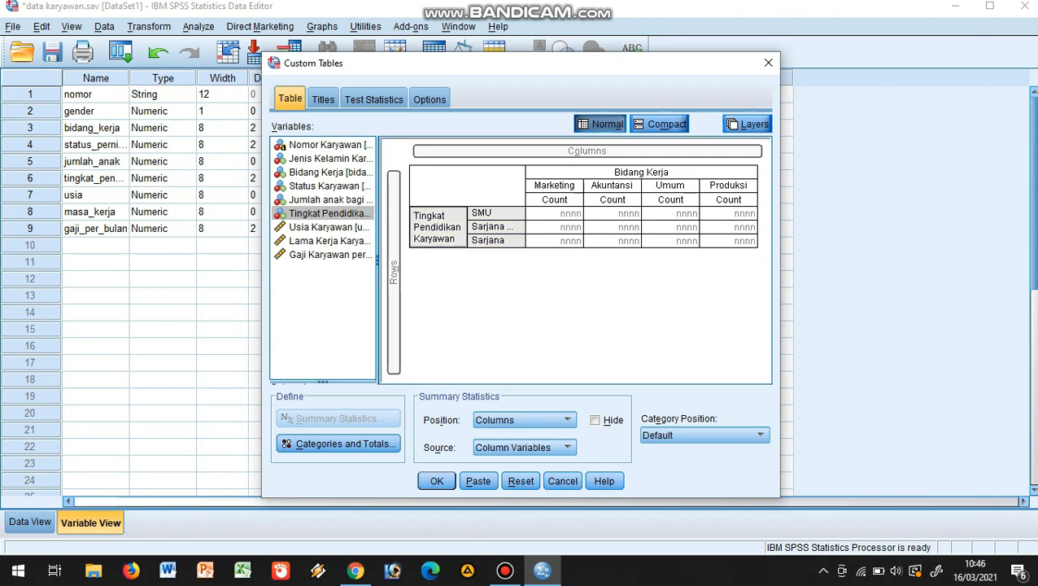
left_click_drag(326, 158, 614, 174)
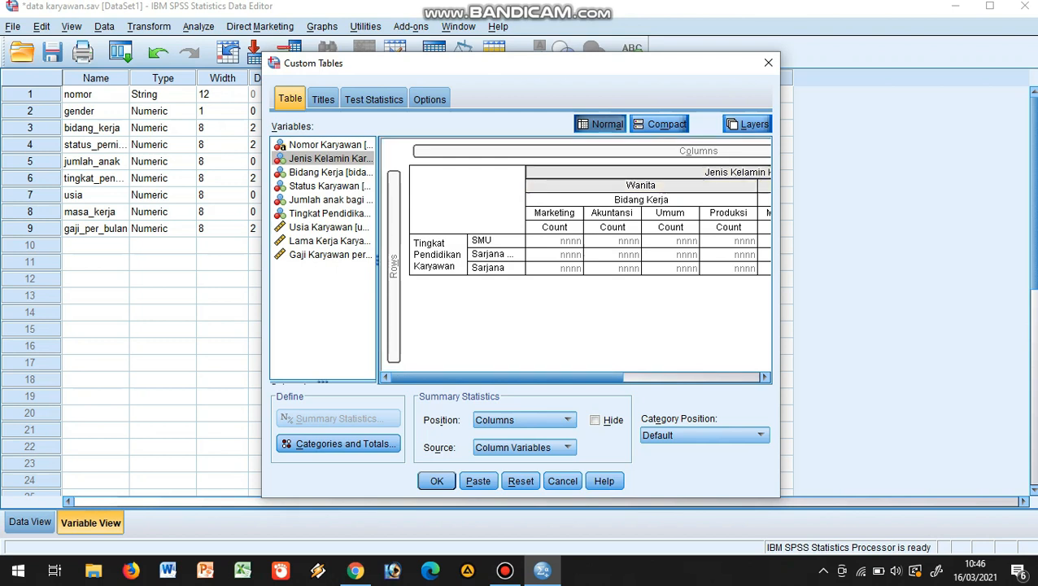
Nest the number-of-children variable (Jumlah anak) below Bidang Kerja in the columns and generate the table
left_click(330, 199)
left_click_drag(330, 200, 593, 236)
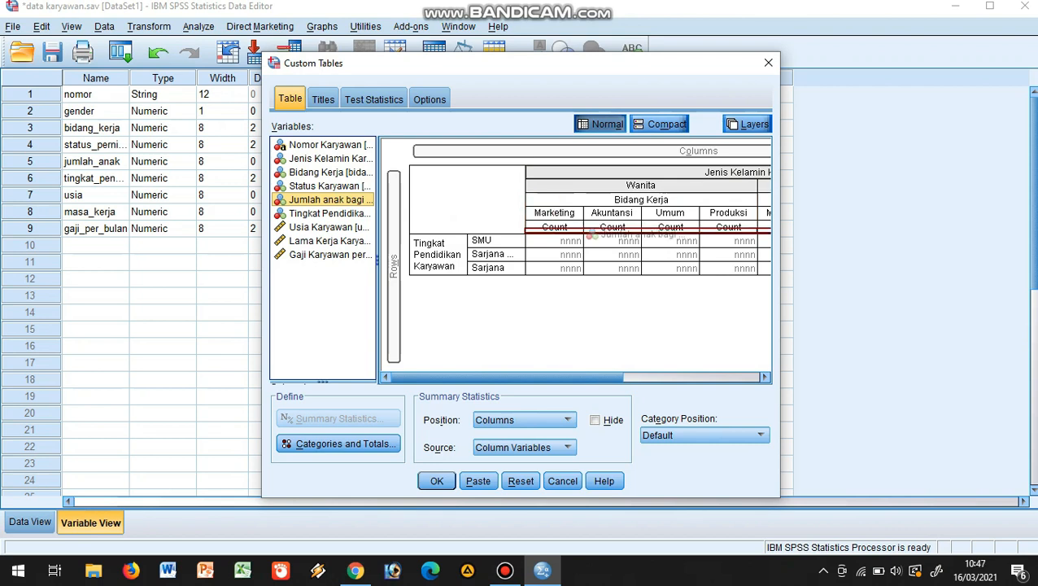
left_click_drag(592, 234, 593, 234)
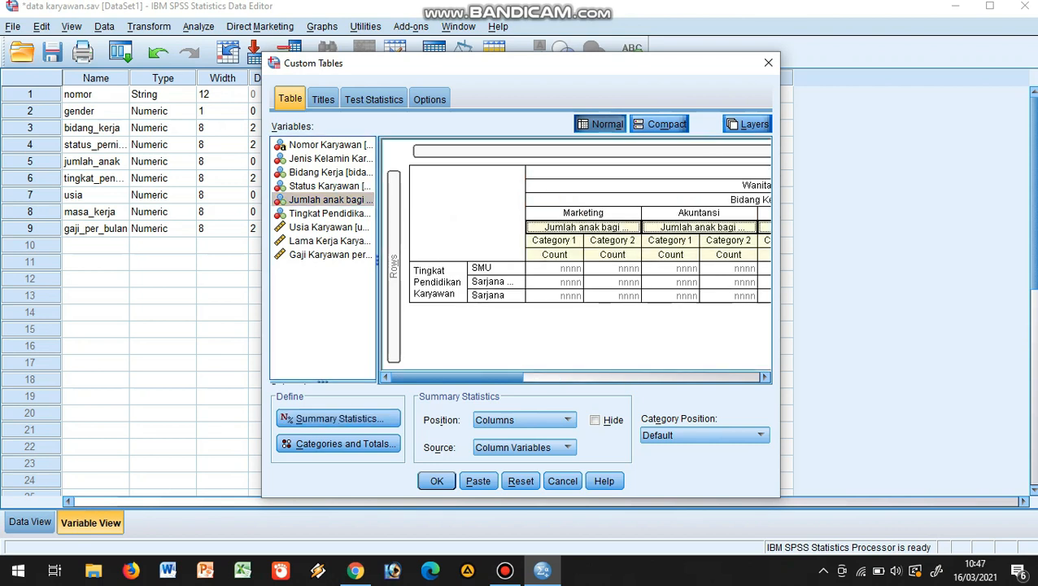
left_click_drag(457, 377, 588, 377)
left_click(437, 481)
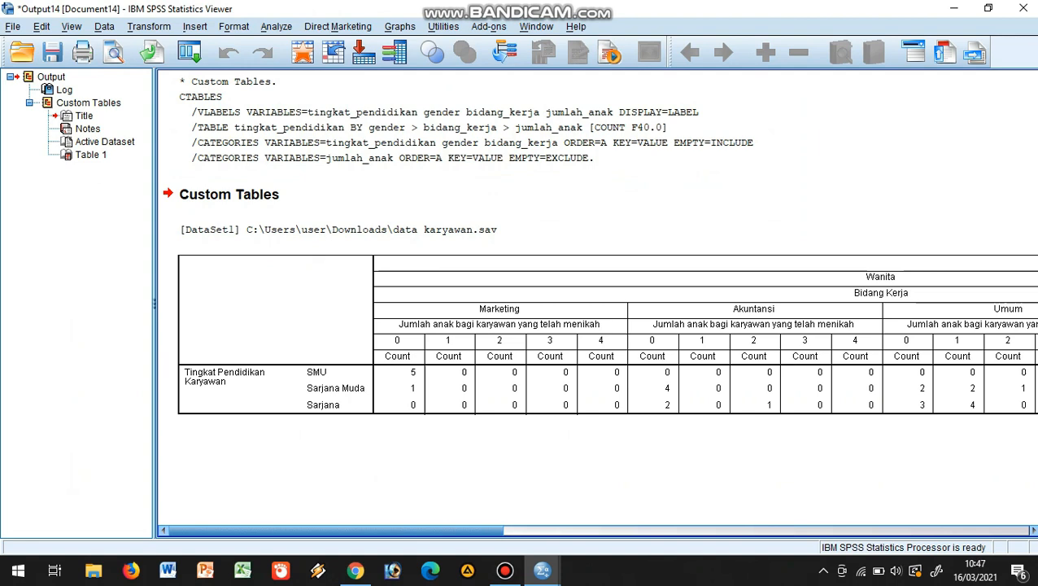
mouse_move(337, 530)
left_mouse_down()
mouse_move(861, 530)
mouse_move(334, 531)
left_mouse_up()
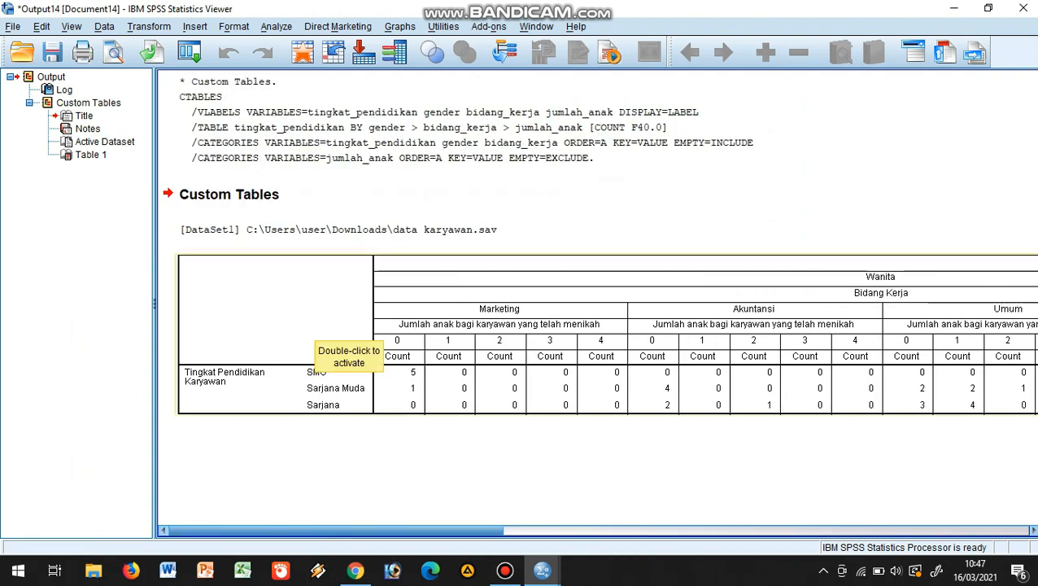
Open the number-of-children table for editing, transpose its rows and columns through Pivoting Trays, and return to the output
double_click(321, 338)
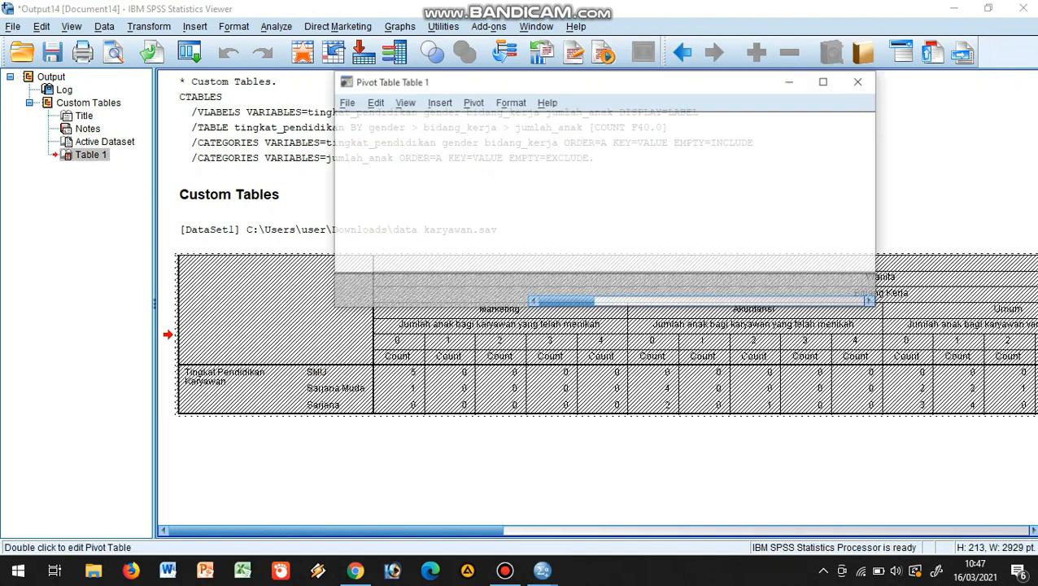
left_click(473, 103)
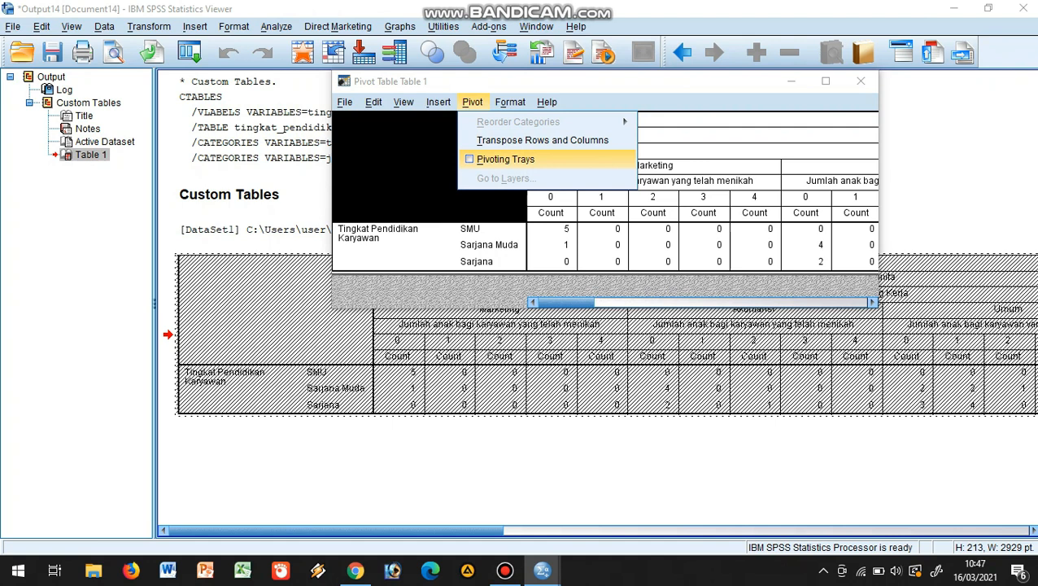
left_click(505, 159)
left_click(463, 104)
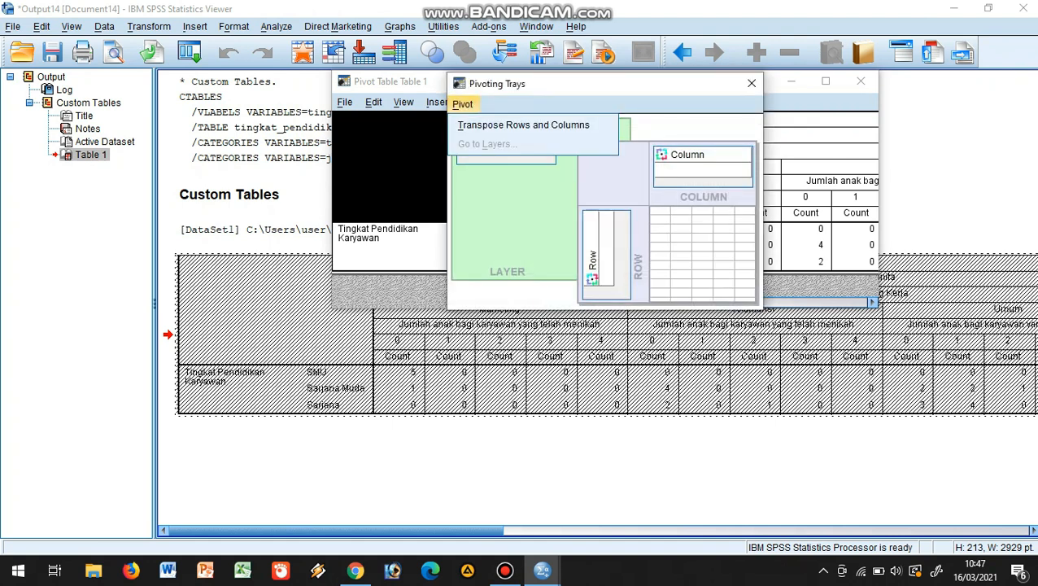
left_click(523, 125)
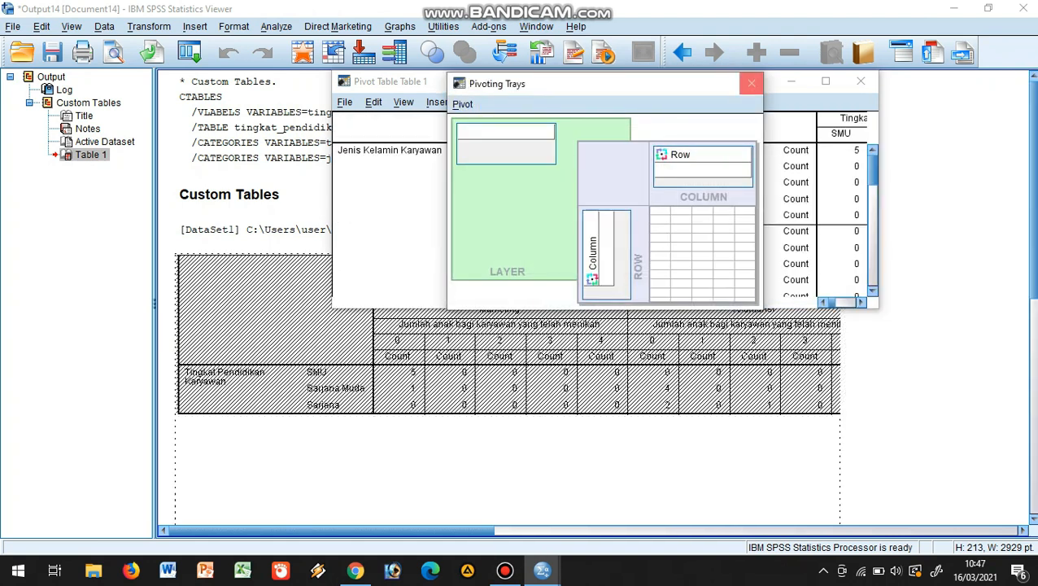
left_click(752, 83)
left_click(861, 81)
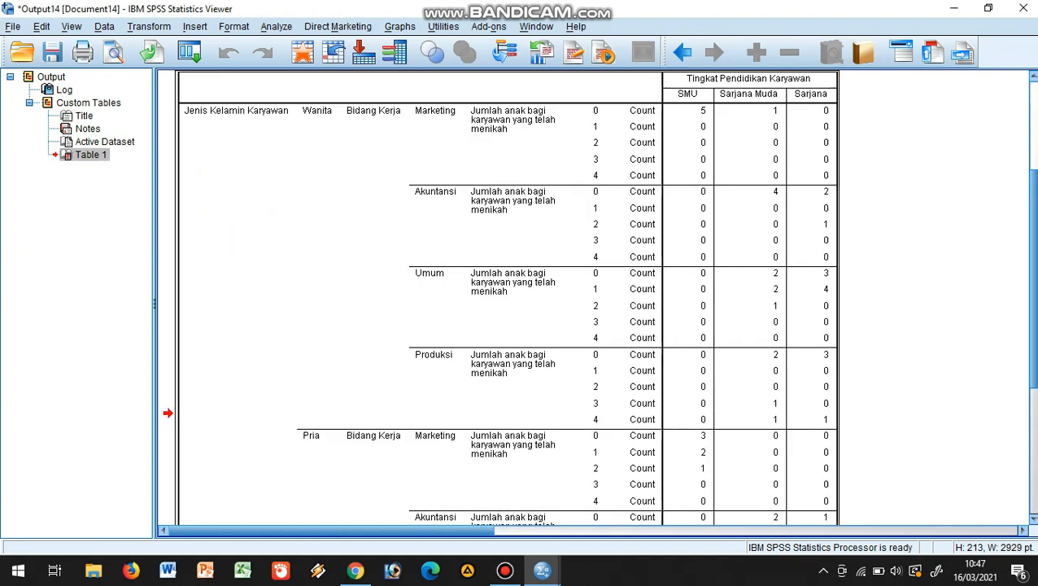
Look through the transposed number-of-children table, checking the counts by gender, work field and education level
scroll(594, 298, "up", 2)
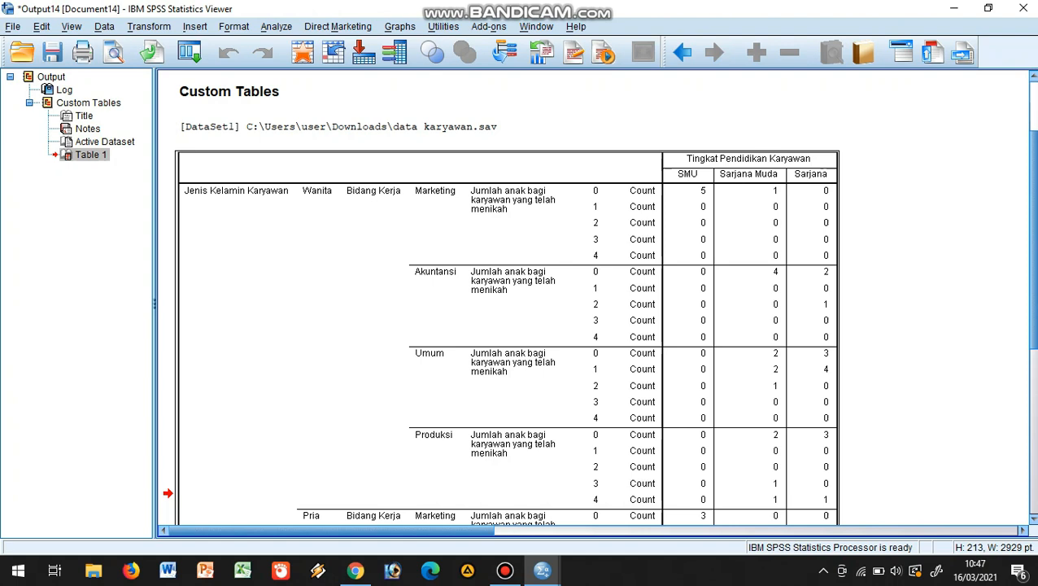
scroll(501, 298, "down", 9)
left_click(507, 282)
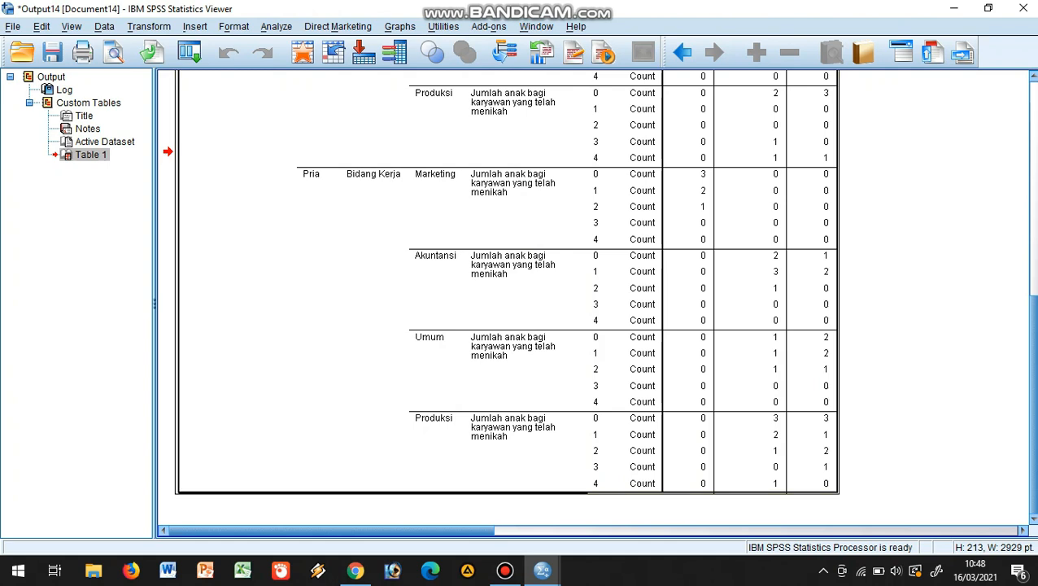
scroll(500, 298, "up", 12)
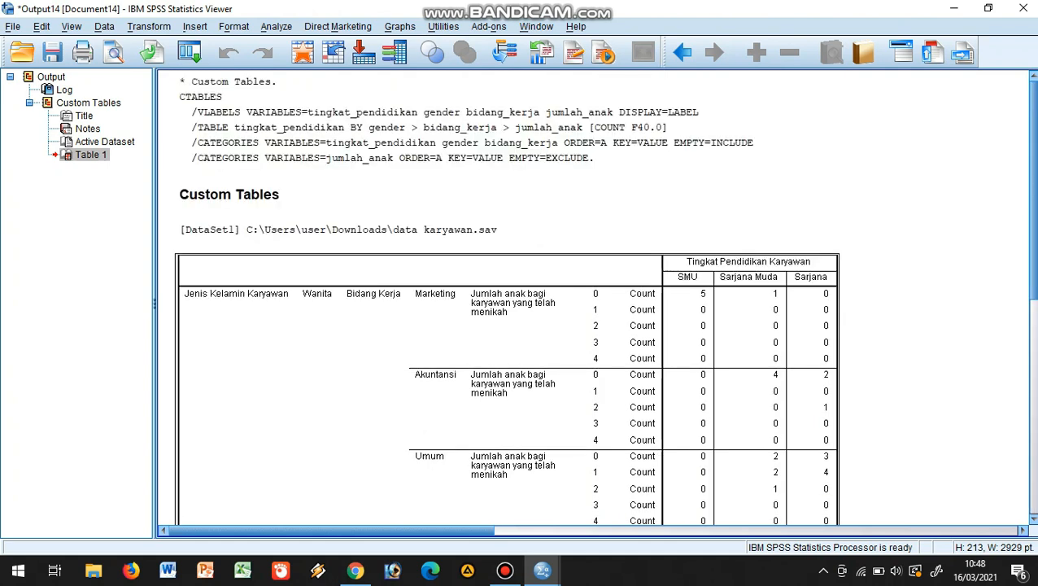
scroll(500, 298, "down", 5)
scroll(501, 297, "down", 7)
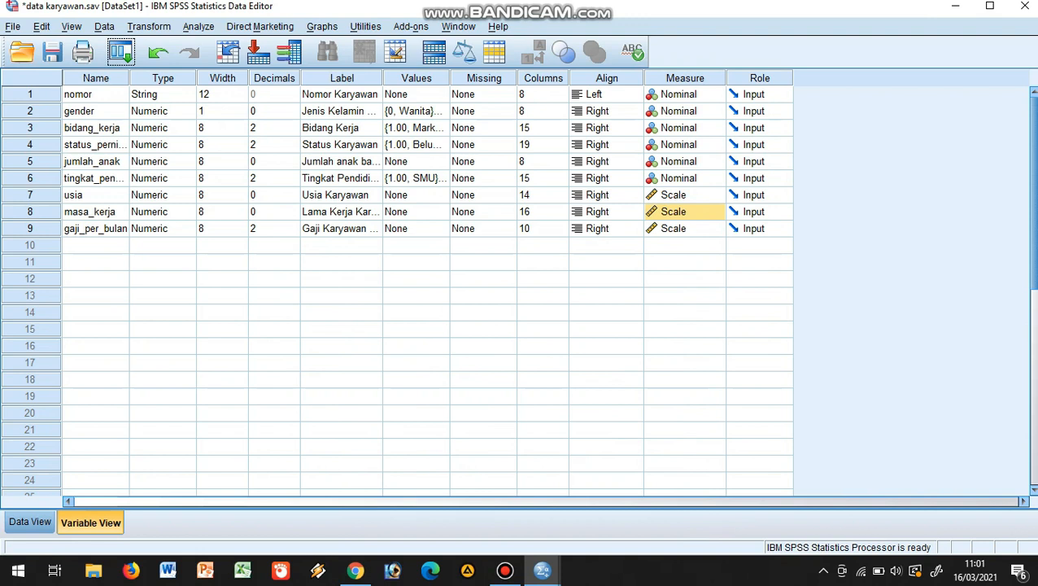
Set the measurement level of masa_kerja to Nominal and open a new custom table definition
left_click(716, 212)
left_click(682, 259)
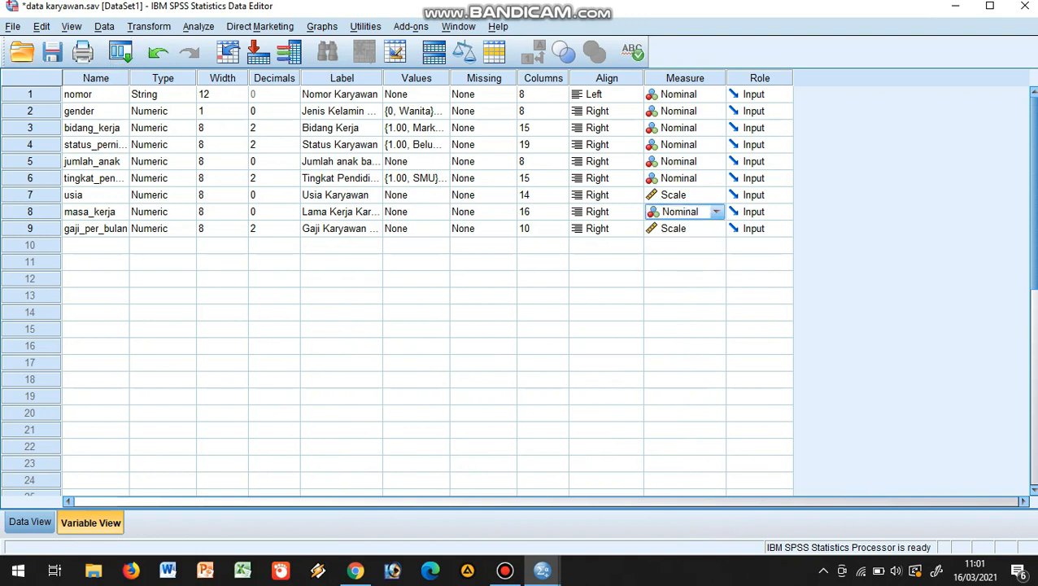
left_click(199, 27)
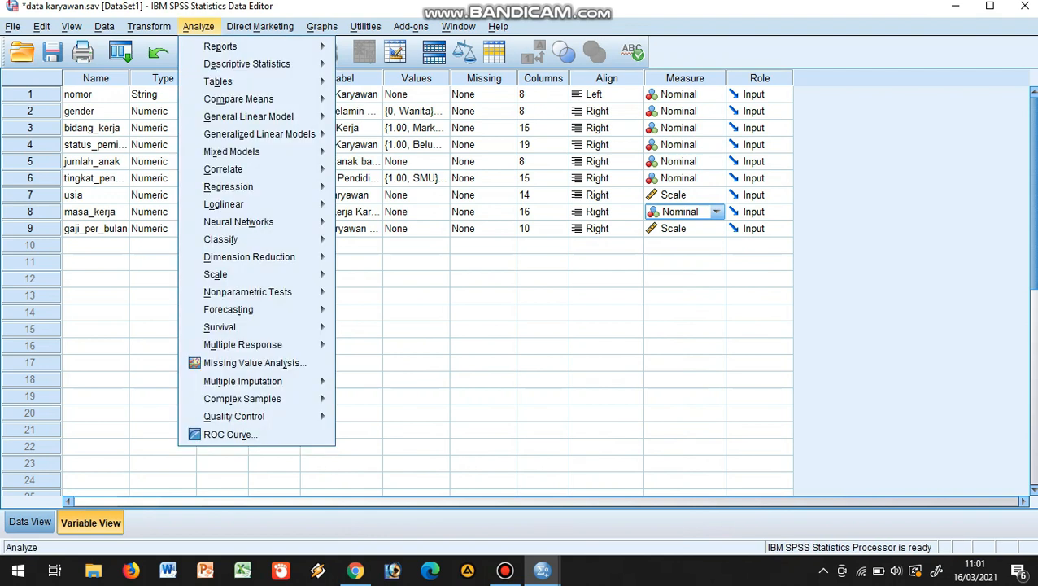
mouse_move(218, 82)
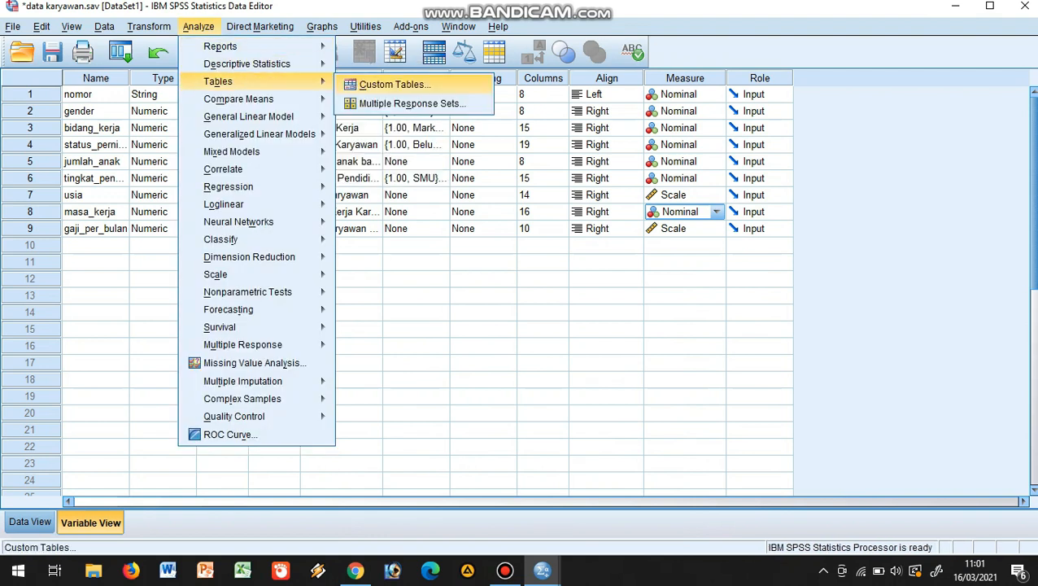
left_click(396, 84)
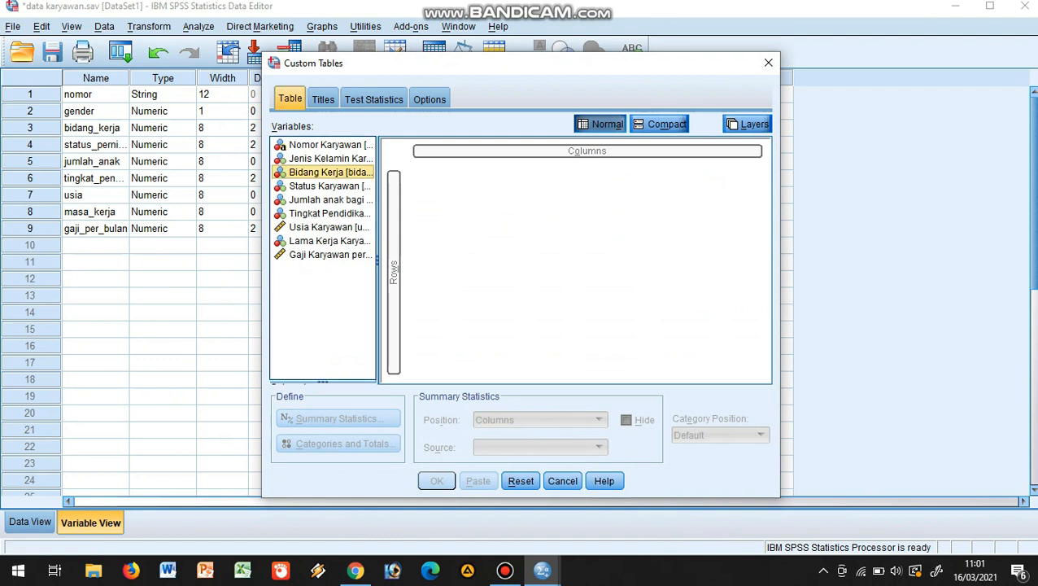
Put Bidang Kerja in the columns with Usia Karyawan nested above it, and Tingkat Pendidikan Karyawan in the rows
left_click_drag(329, 172, 586, 151)
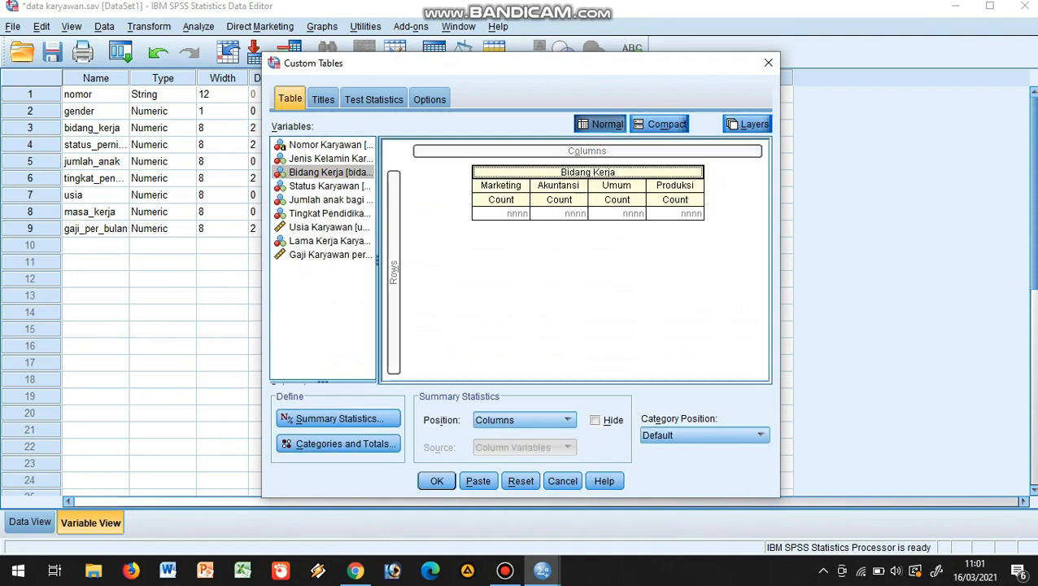
left_click_drag(325, 227, 594, 172)
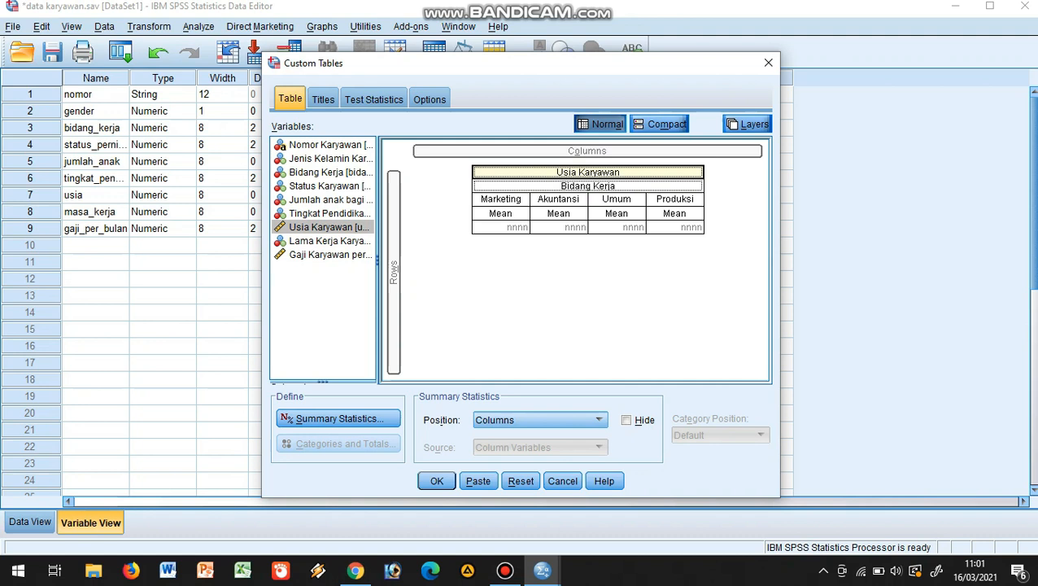
left_click_drag(325, 213, 397, 244)
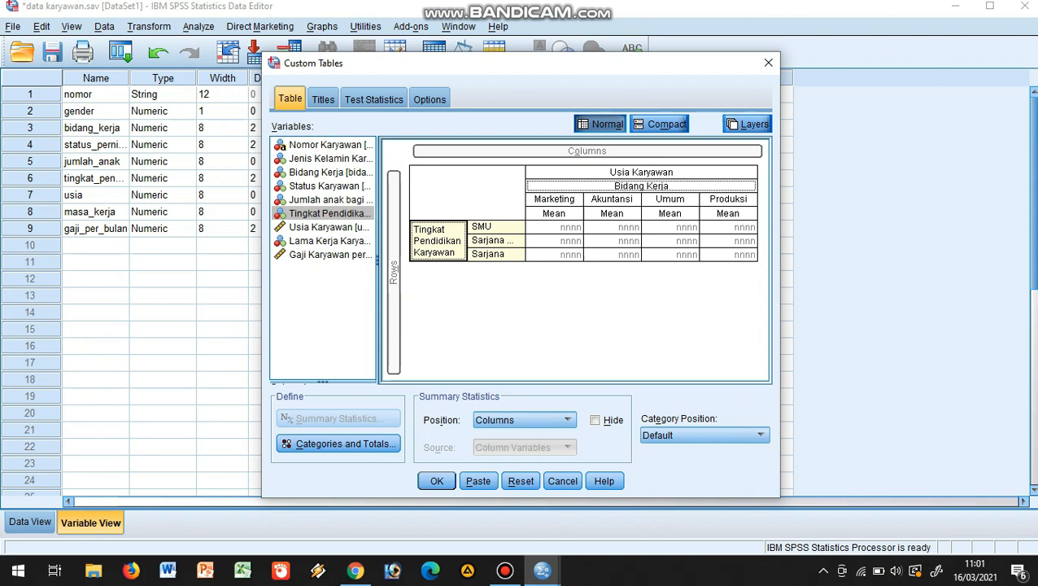
left_click(437, 481)
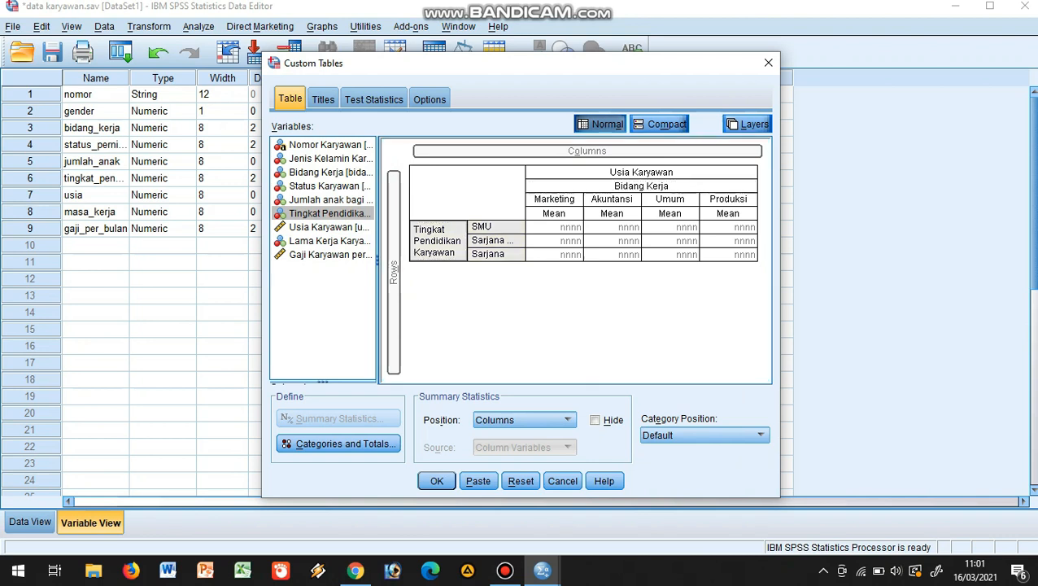
Nest Jenis Kelamin Karyawan below Bidang Kerja and Lama Kerja Karyawan inside the education rows, and generate the table
left_click(330, 159)
left_click_drag(329, 159, 674, 220)
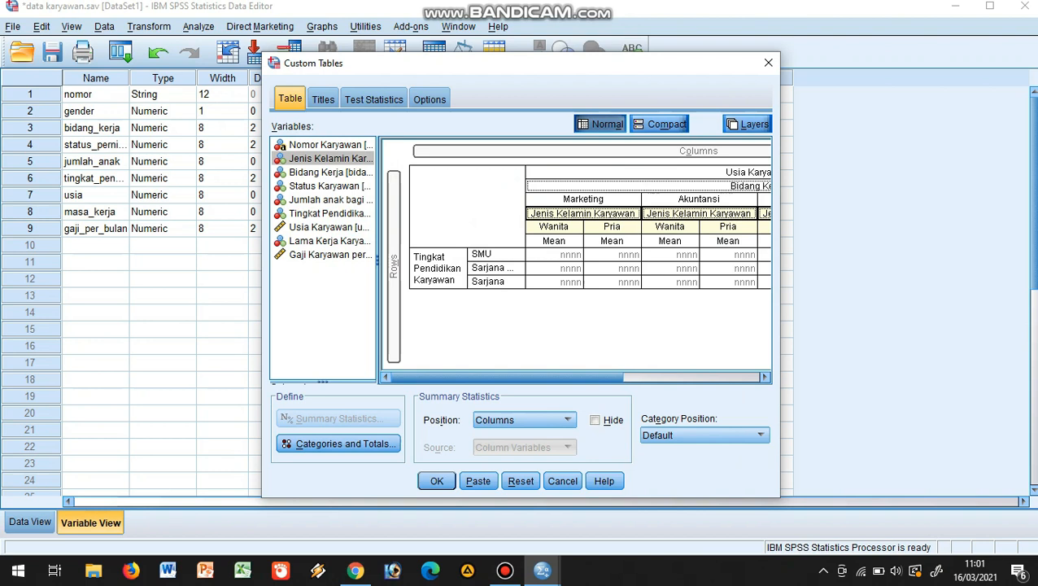
left_click(330, 241)
left_click_drag(330, 241, 523, 278)
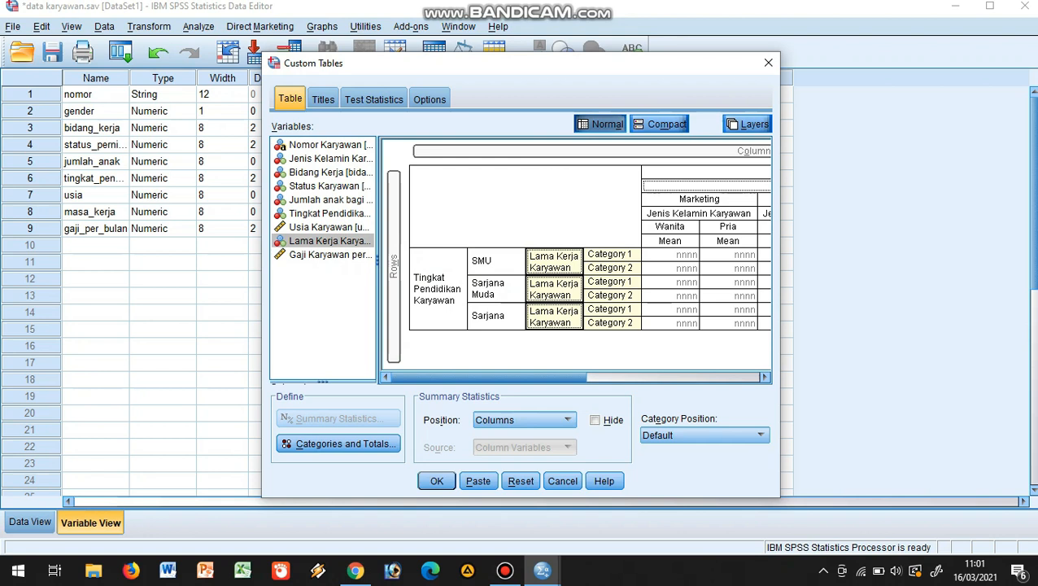
left_click_drag(521, 378, 676, 378)
left_click(437, 481)
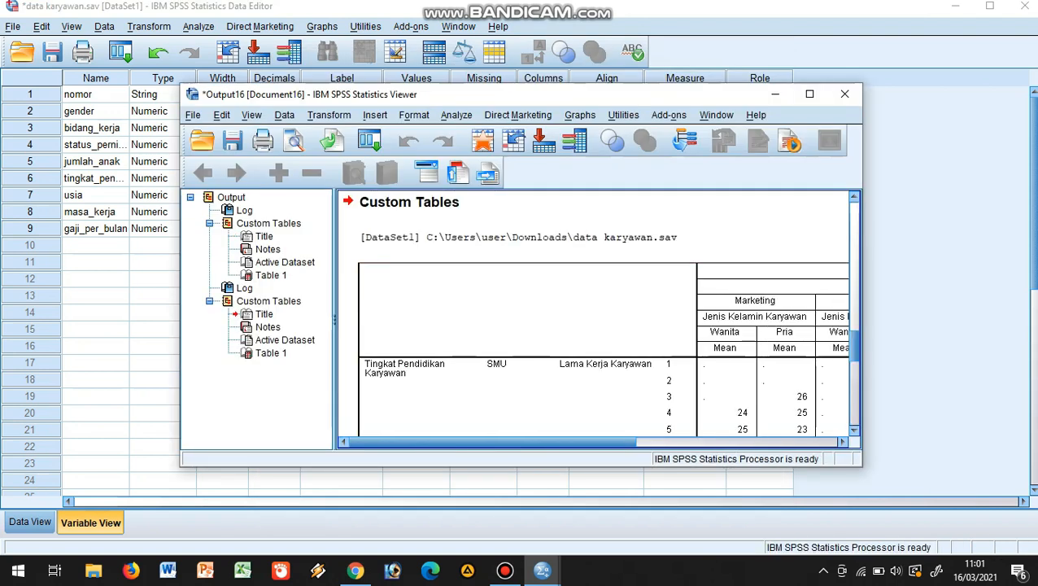
Enlarge the output and examine the mean employee age by education, length of service, work field and gender
left_click(809, 94)
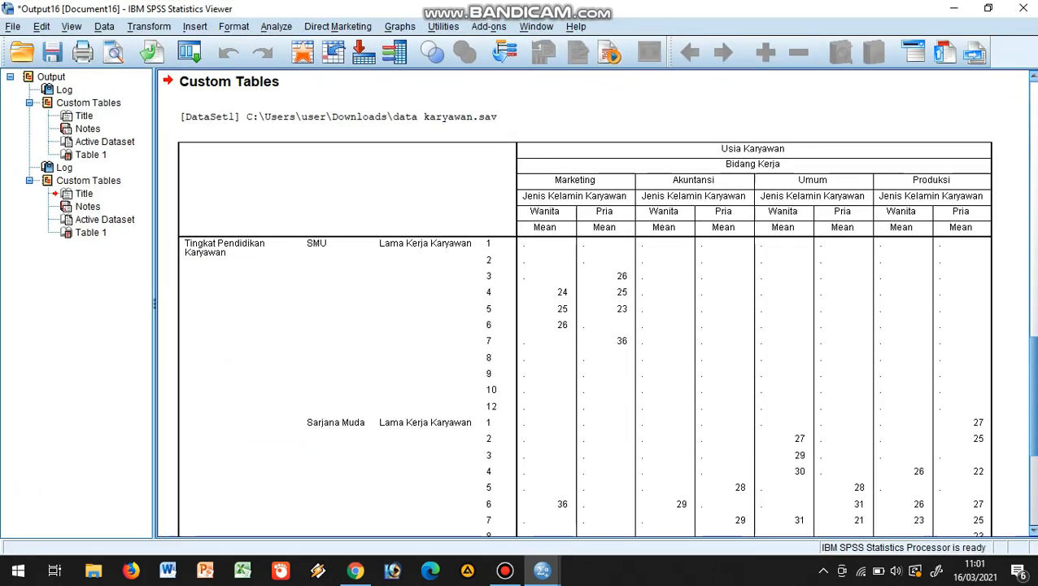
scroll(594, 303, "up", 10)
scroll(584, 303, "down", 10)
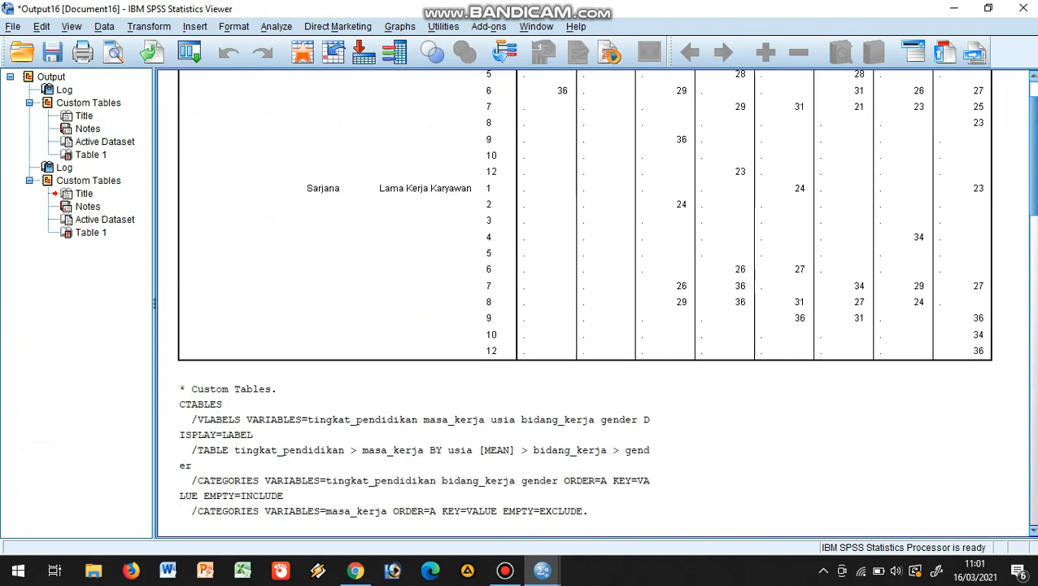
scroll(594, 303, "down", 10)
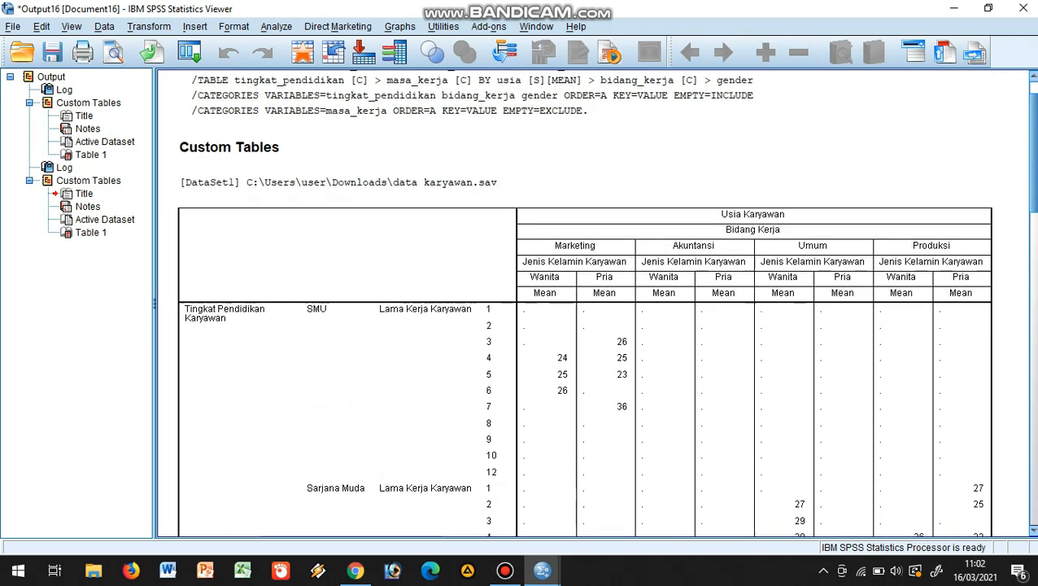
scroll(584, 303, "down", 5)
scroll(584, 303, "down", 2)
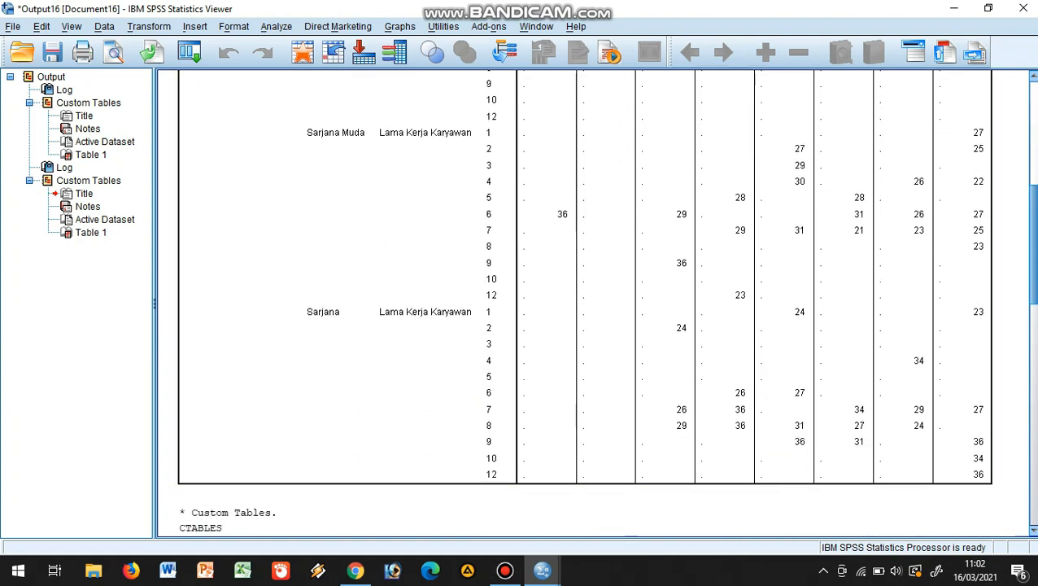
scroll(584, 303, "up", 1)
scroll(584, 303, "up", 8)
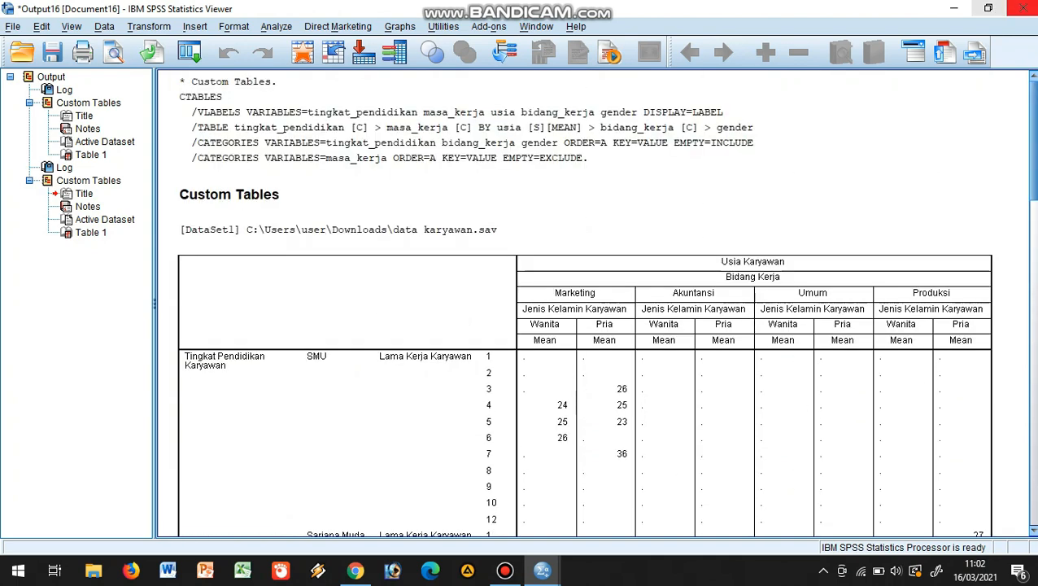
left_click(988, 8)
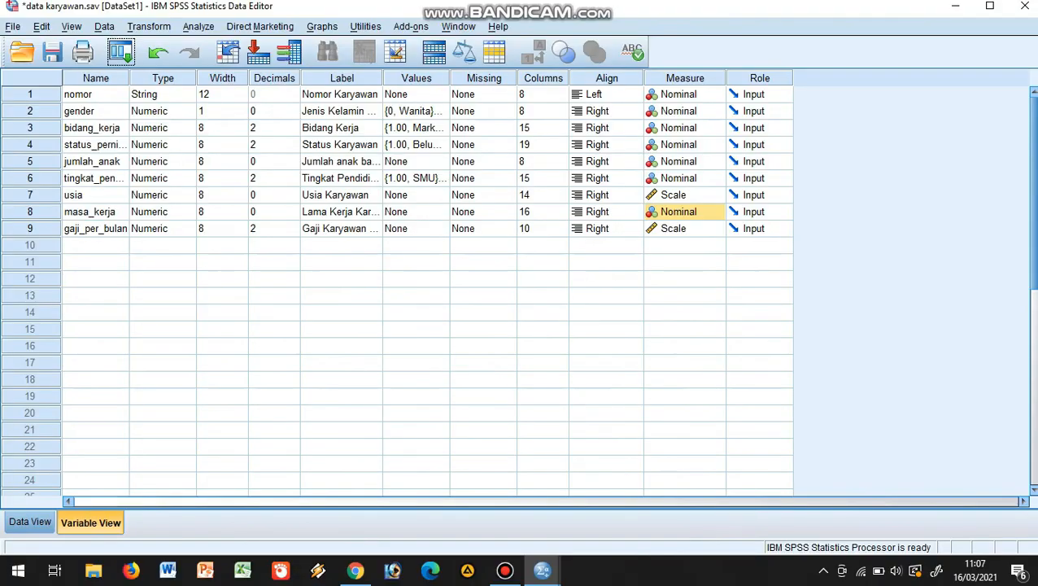
Start a new custom table with Bidang Kerja in the columns, nesting Jenis Kelamin Karyawan and Tingkat Pendidikan Karyawan below it
key("alt+a")
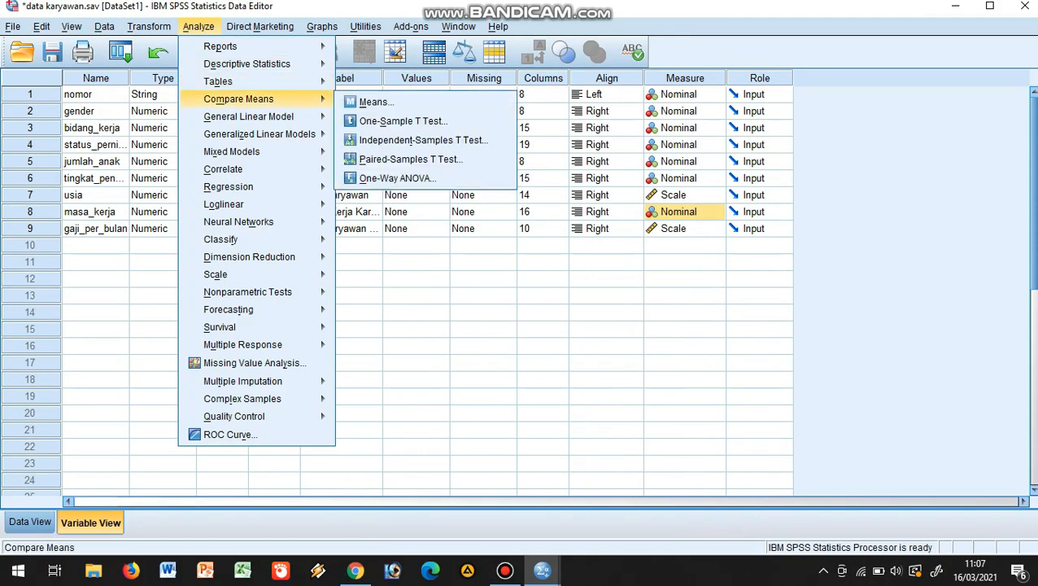
mouse_move(260, 82)
left_click(395, 85)
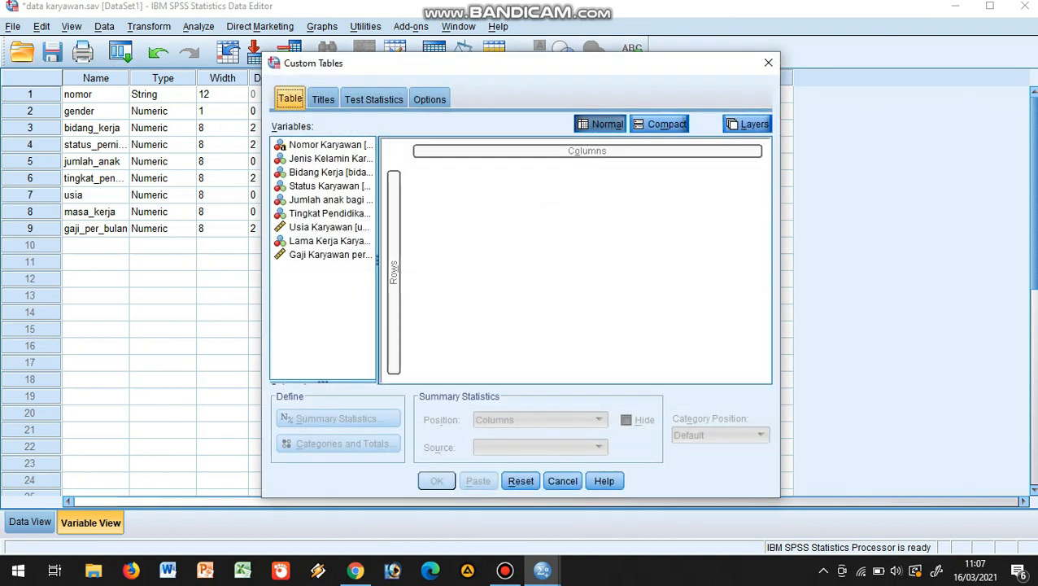
left_click(329, 173)
left_click_drag(329, 172, 588, 153)
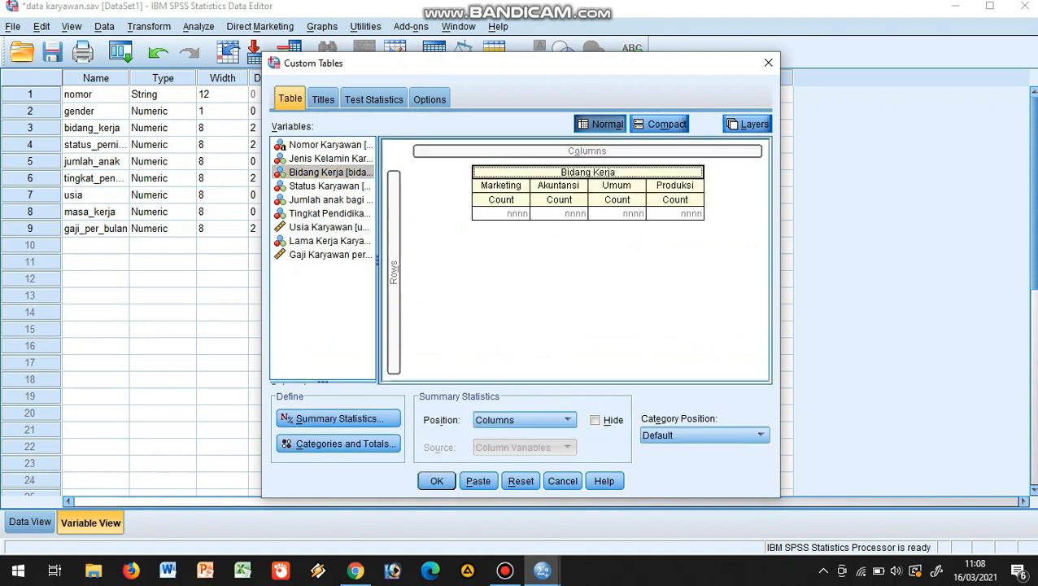
left_click_drag(329, 159, 588, 208)
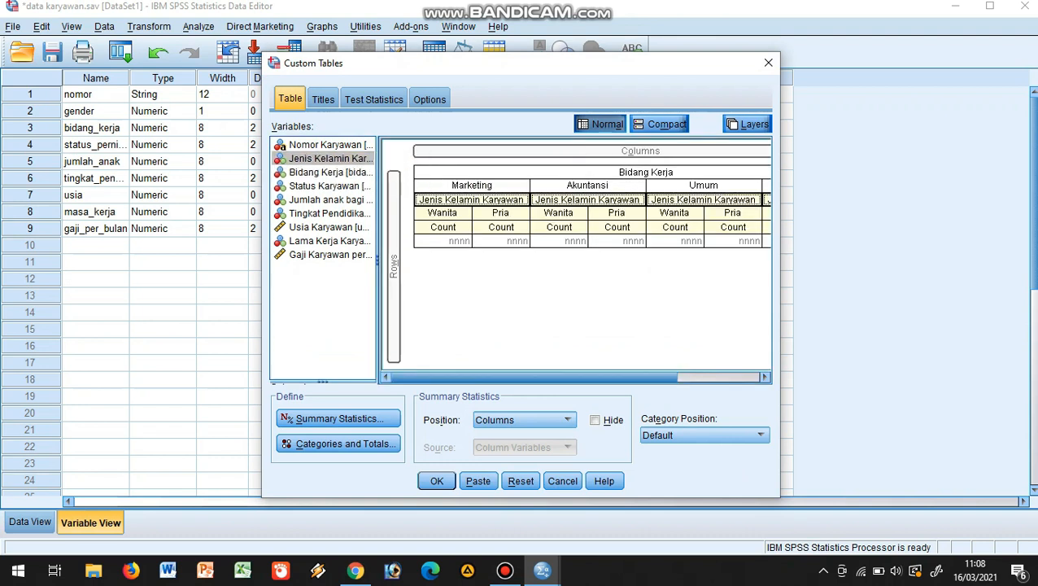
left_click(326, 213)
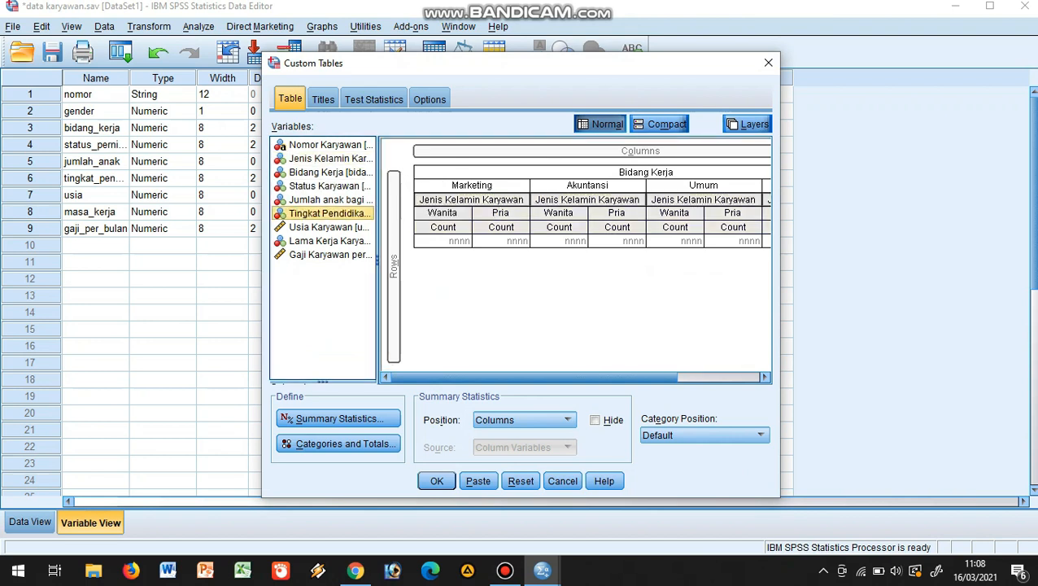
left_click_drag(326, 213, 582, 240)
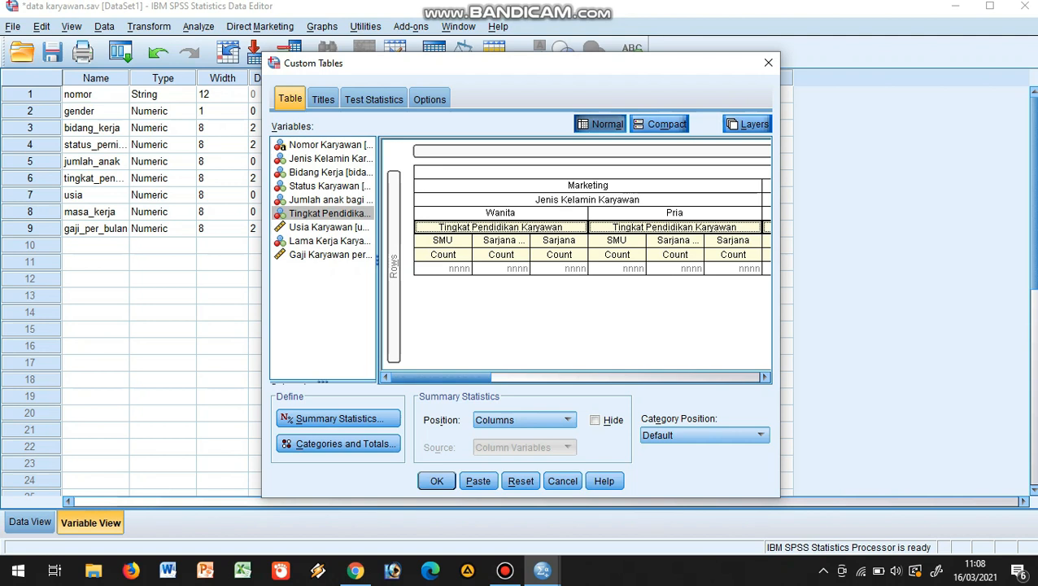
Put Status Karyawan in the rows, nest Lama Kerja Karyawan and the monthly salary variable (Gaji Karyawan) within it, and generate the table
left_click_drag(325, 185, 439, 275)
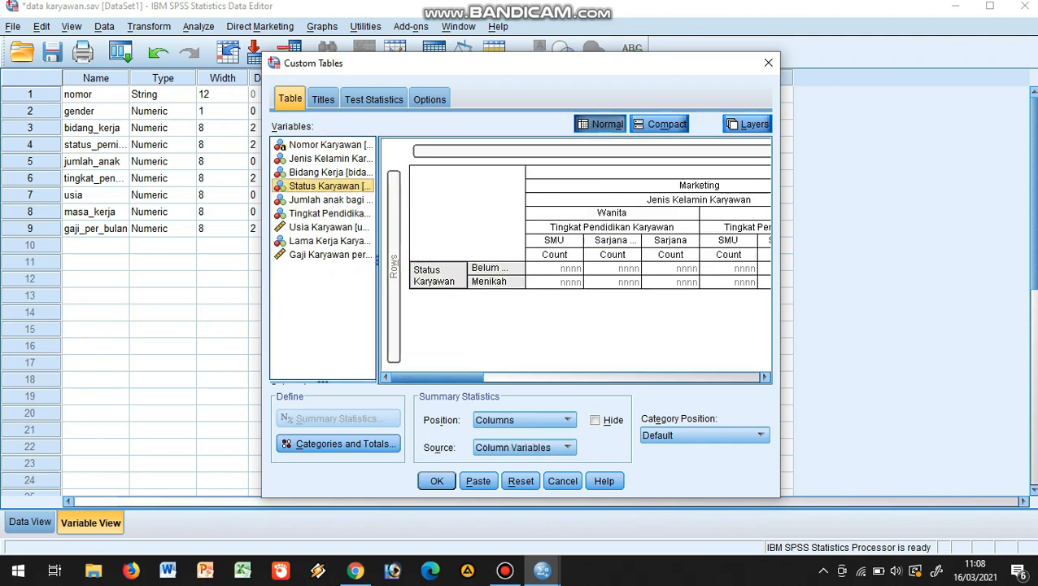
left_click_drag(325, 241, 516, 276)
left_click(330, 255)
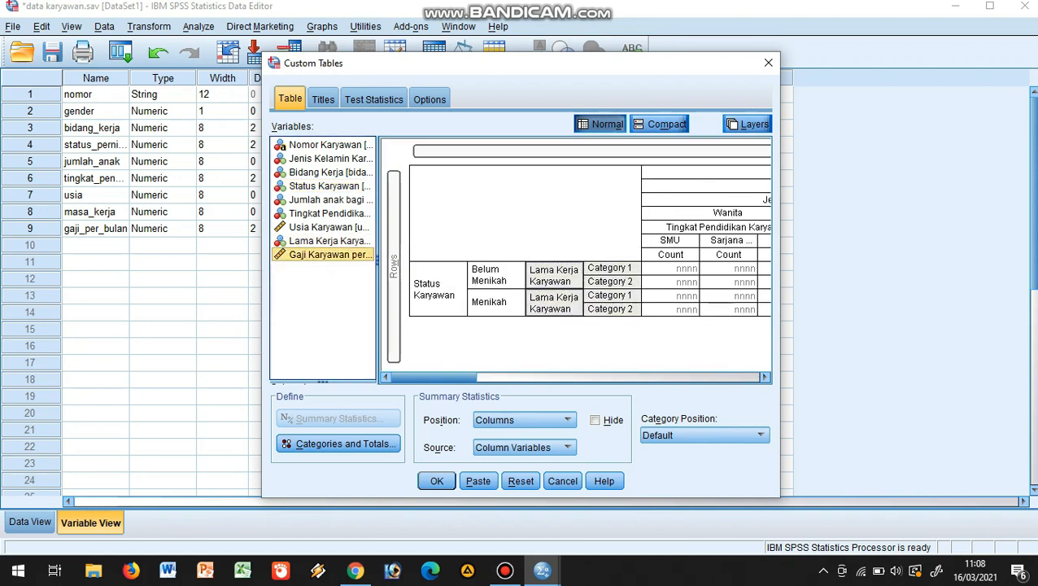
left_click_drag(330, 254, 647, 297)
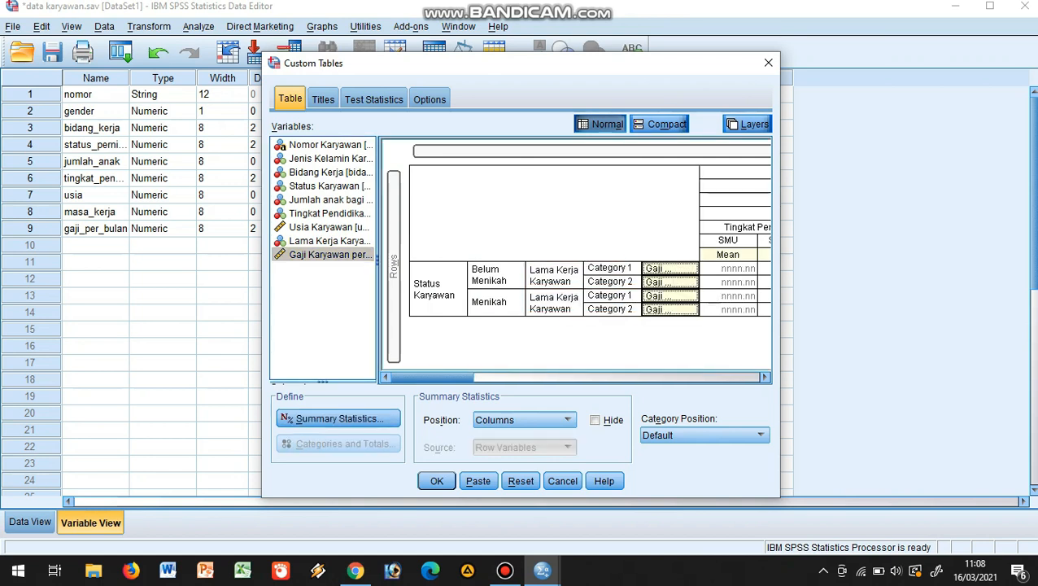
left_click(437, 481)
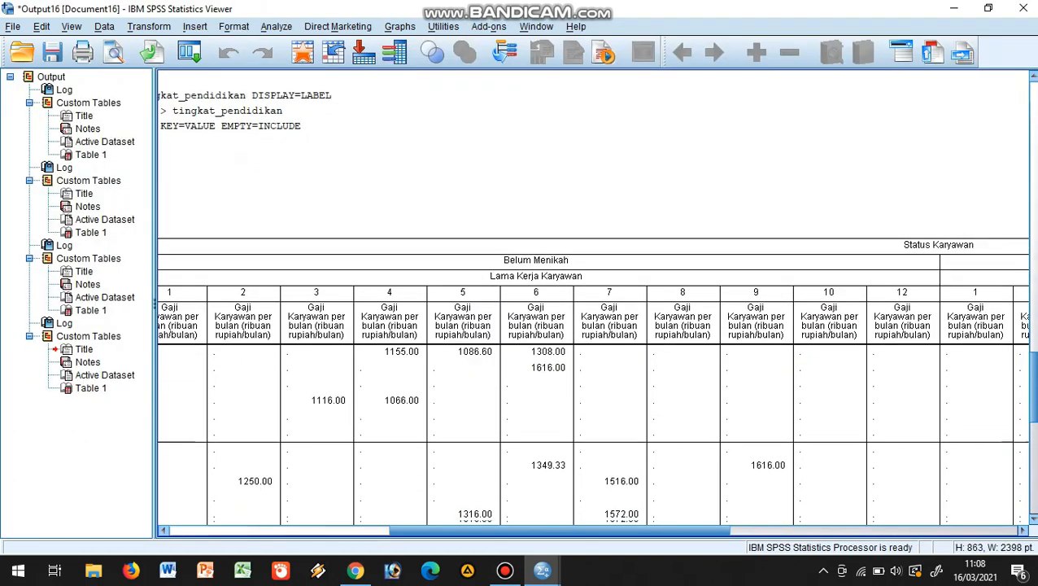
Review the mean-salary table by work field, gender, education and length of service, and open it for editing
left_click_drag(1034, 387, 1034, 428)
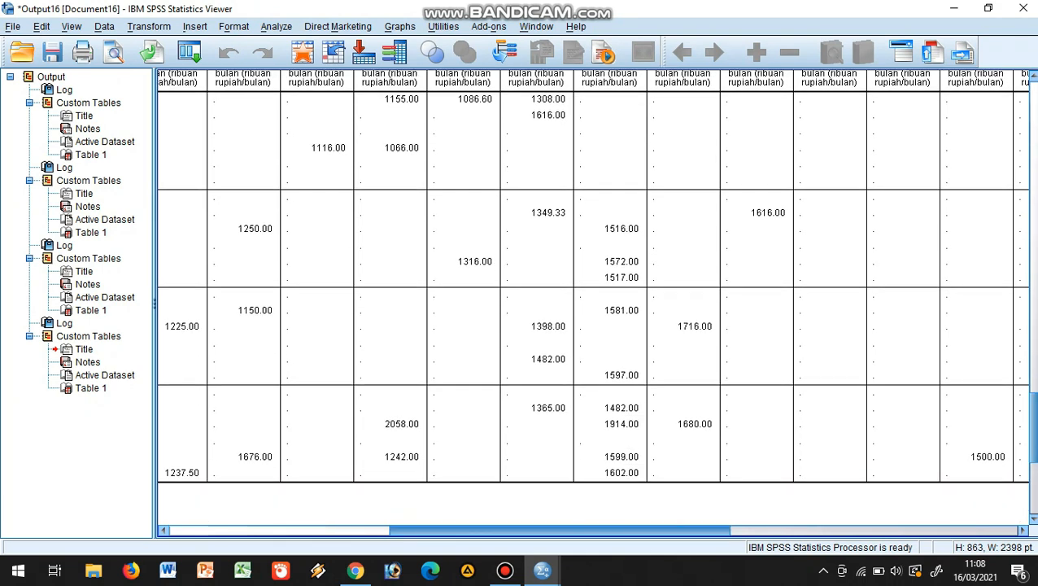
left_click_drag(560, 531, 347, 531)
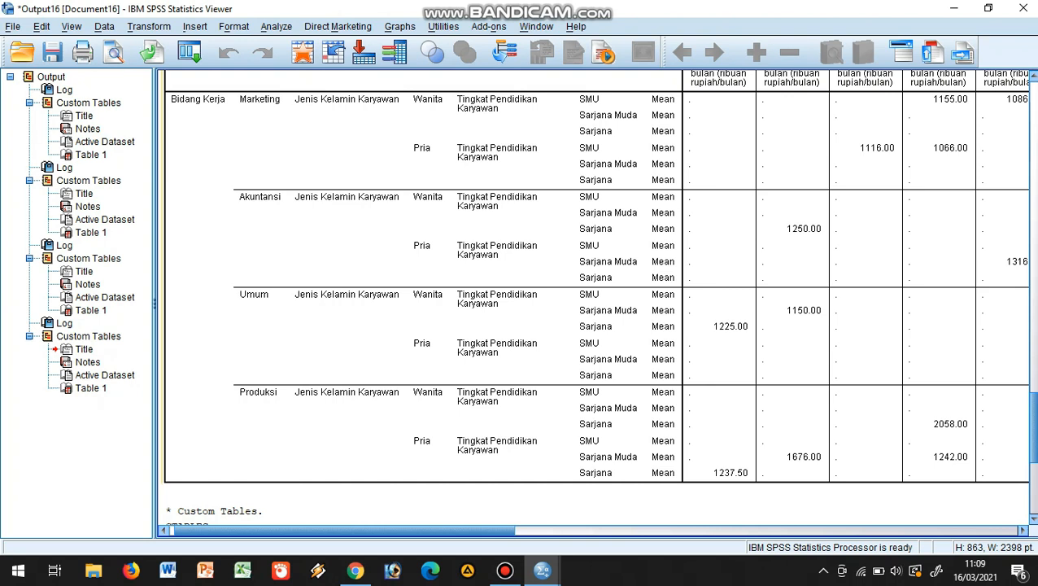
scroll(595, 297, "up", 5)
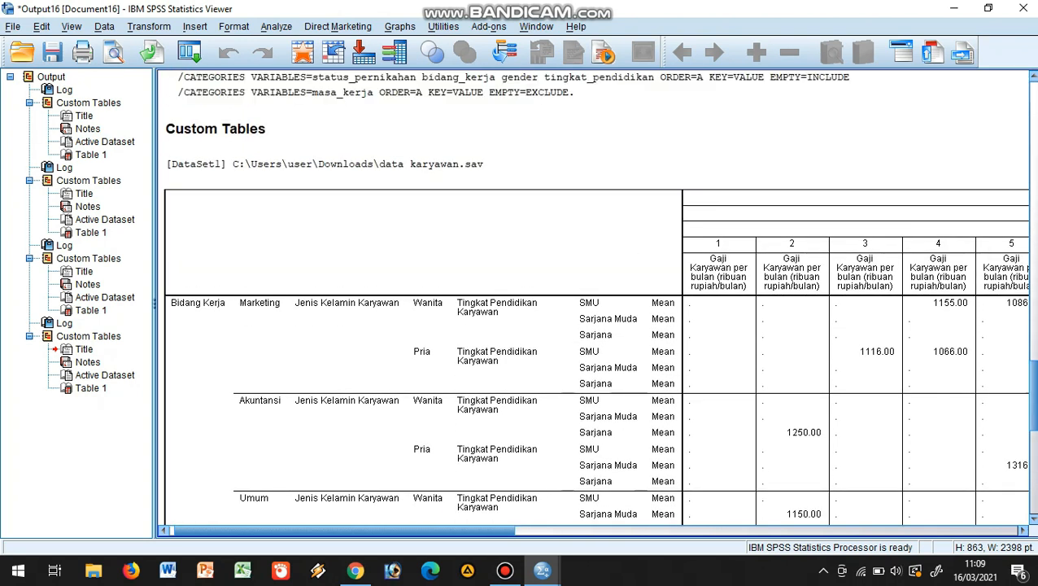
scroll(596, 297, "down", 3)
double_click(596, 297)
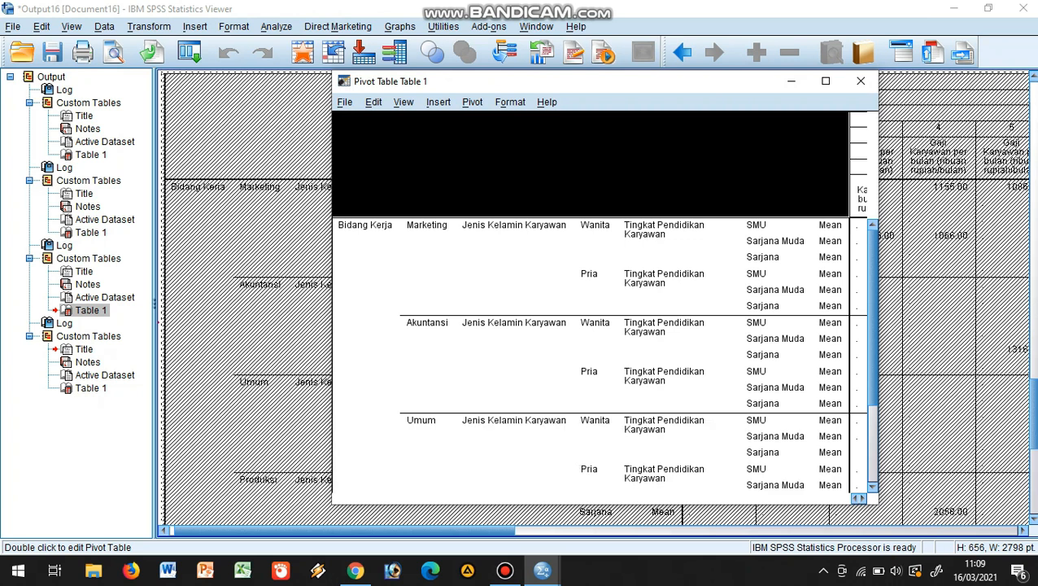
Transpose the rows and columns of the mean-salary table using the pivoting trays and close the table editor
left_click(473, 103)
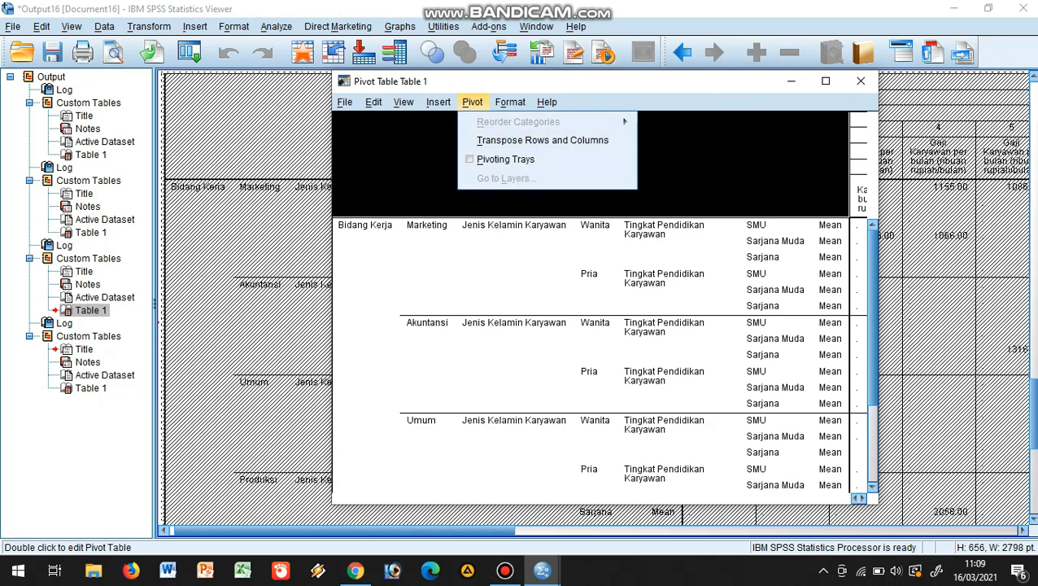
left_click(506, 159)
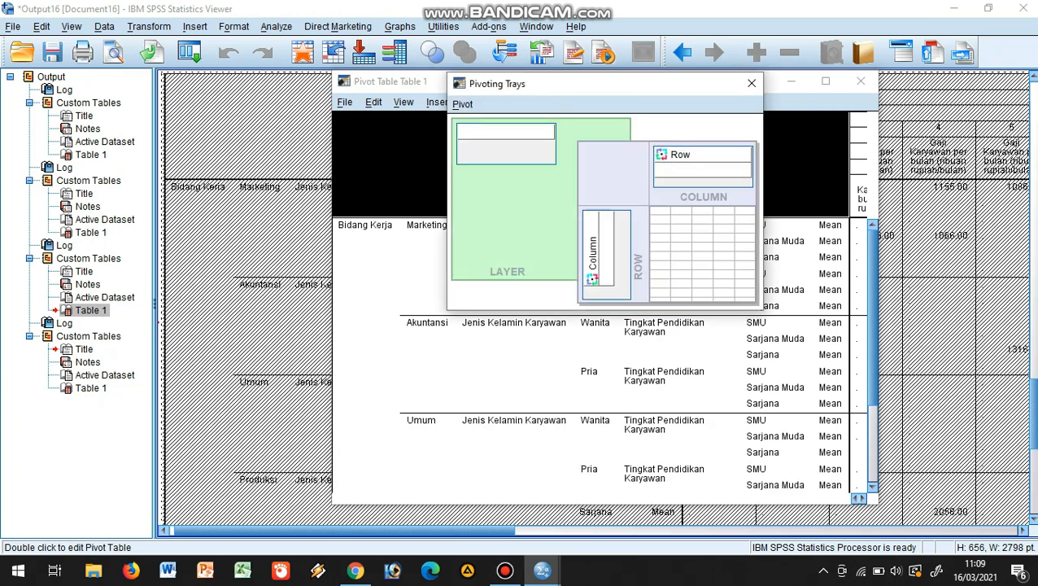
left_click(463, 104)
left_click(523, 125)
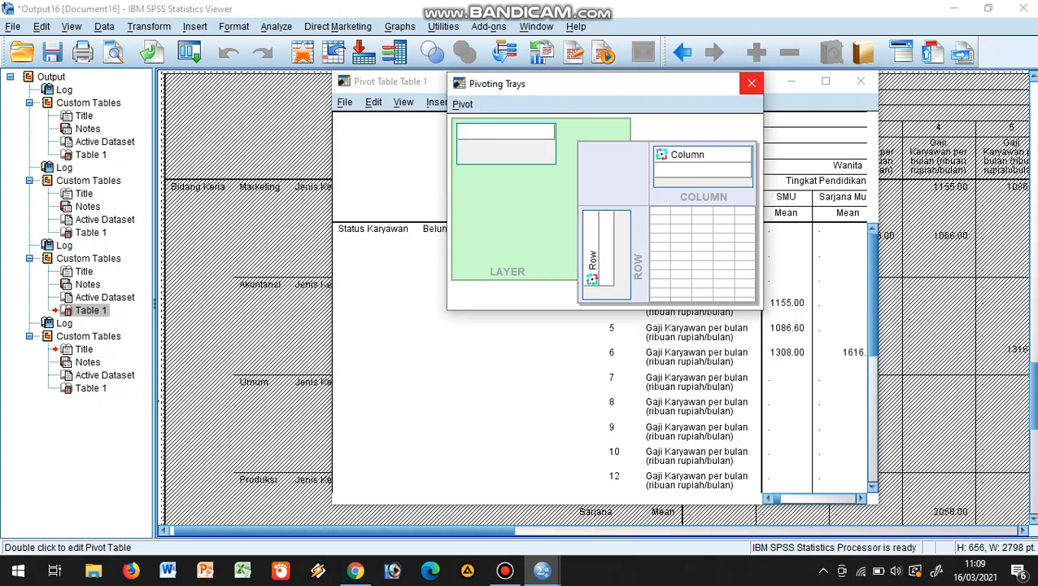
left_click(752, 82)
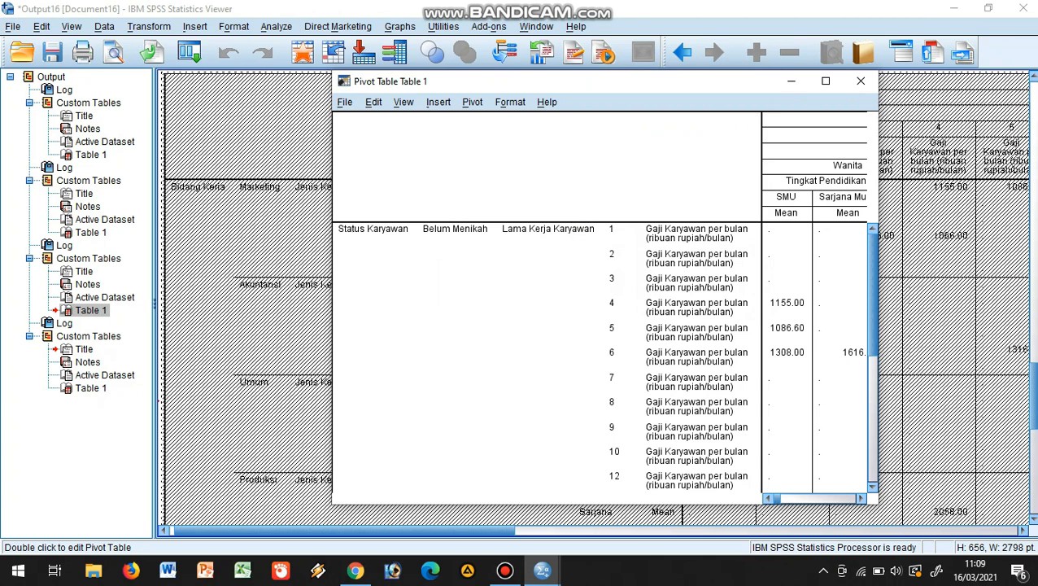
left_click(861, 81)
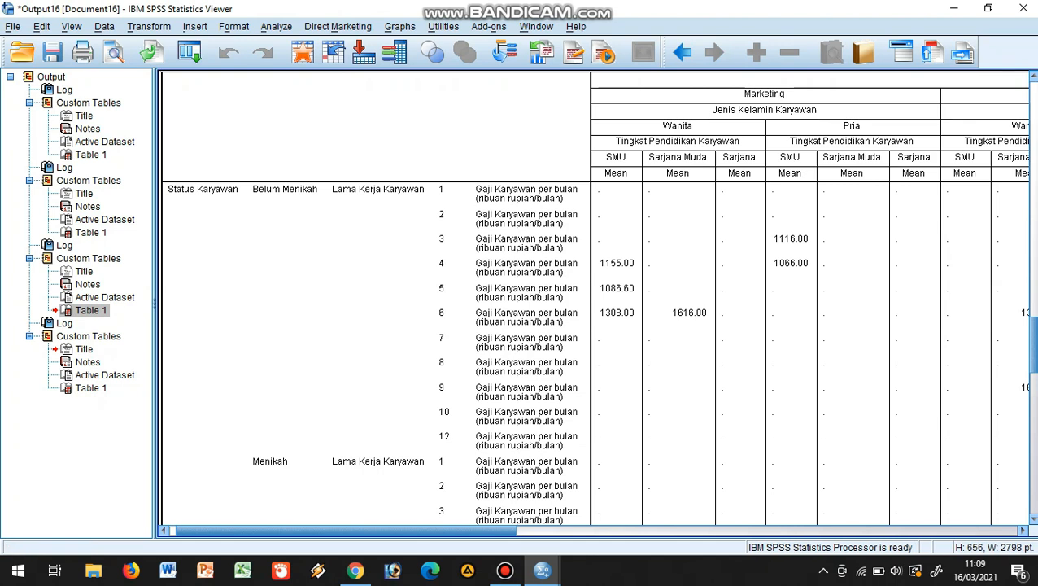
Examine the transposed mean-salary table across all work fields, employee statuses and lengths of service, and switch back to the Data Editor
scroll(594, 297, "down", 2)
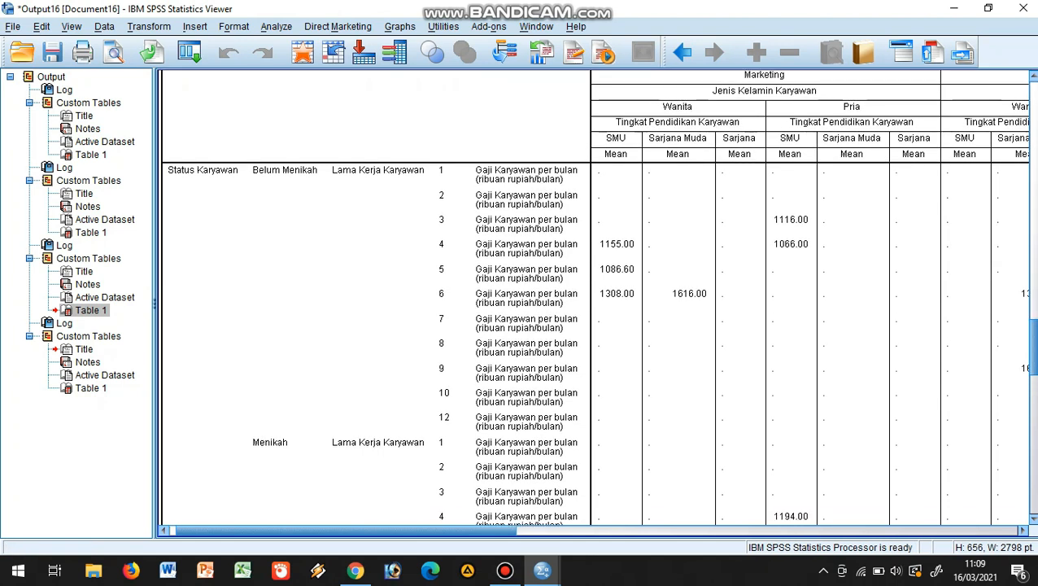
scroll(594, 297, "down", 5)
scroll(594, 297, "up", 10)
scroll(594, 297, "down", 3)
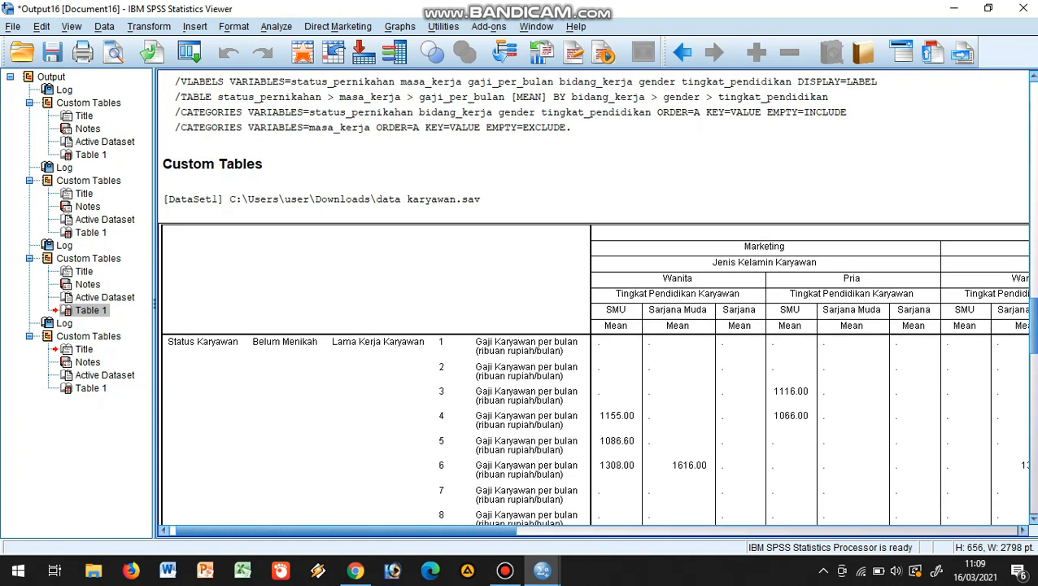
left_click_drag(345, 531, 782, 531)
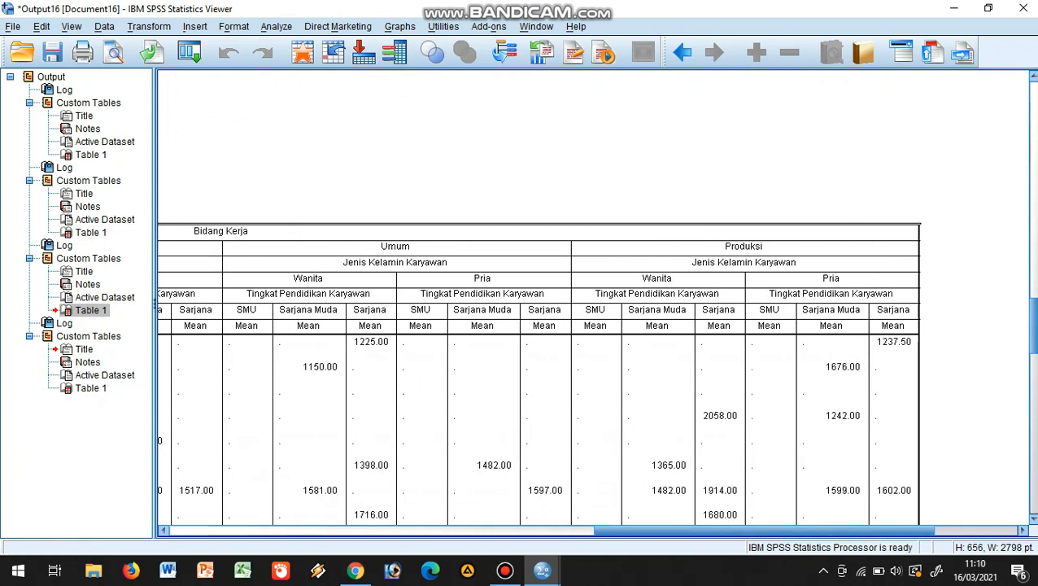
left_click_drag(1033, 326, 1033, 356)
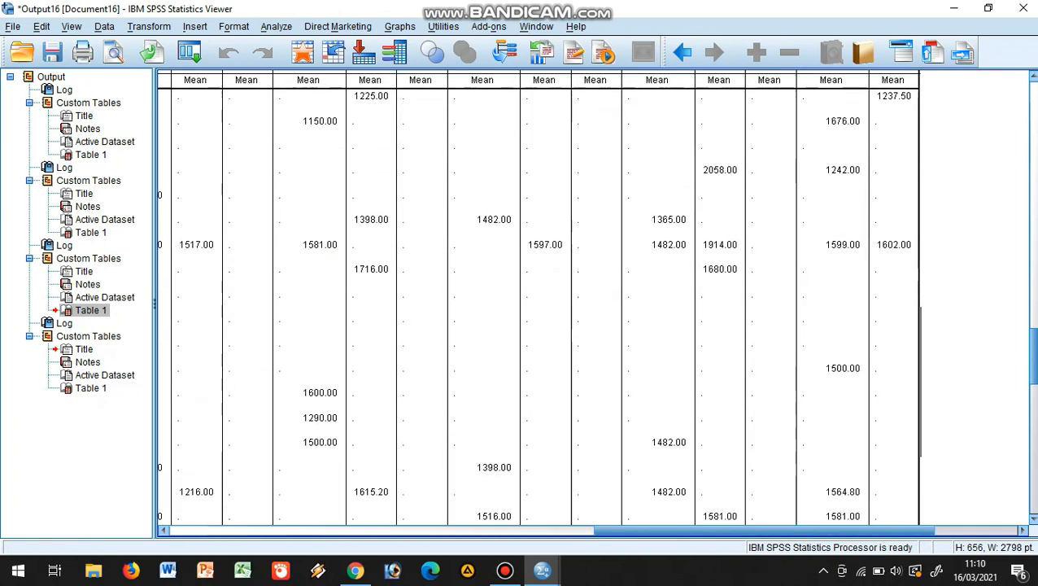
mouse_move(765, 531)
left_mouse_down()
mouse_move(338, 531)
mouse_move(764, 531)
left_mouse_up()
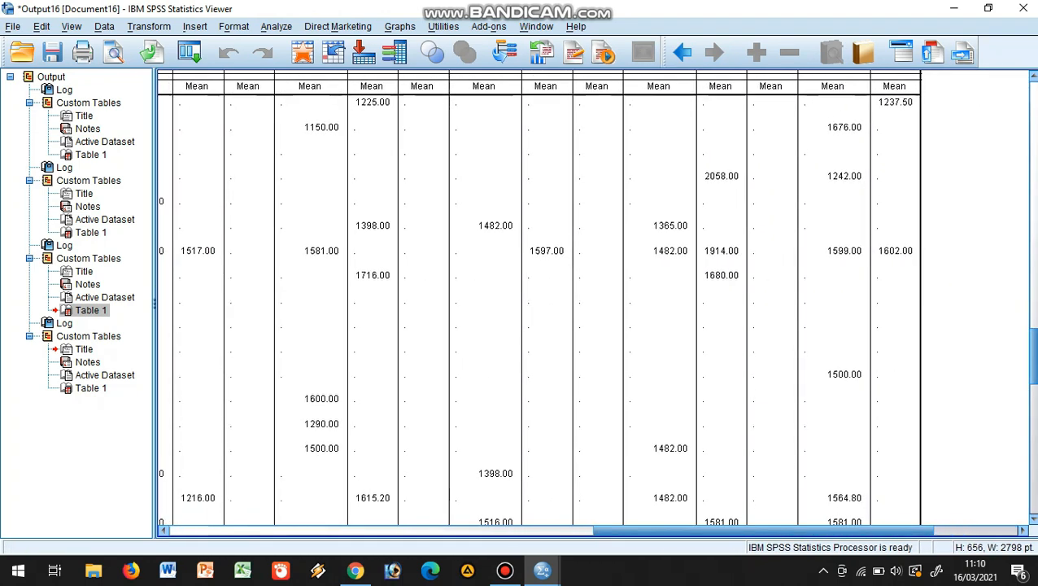
left_click_drag(1033, 355, 1033, 357)
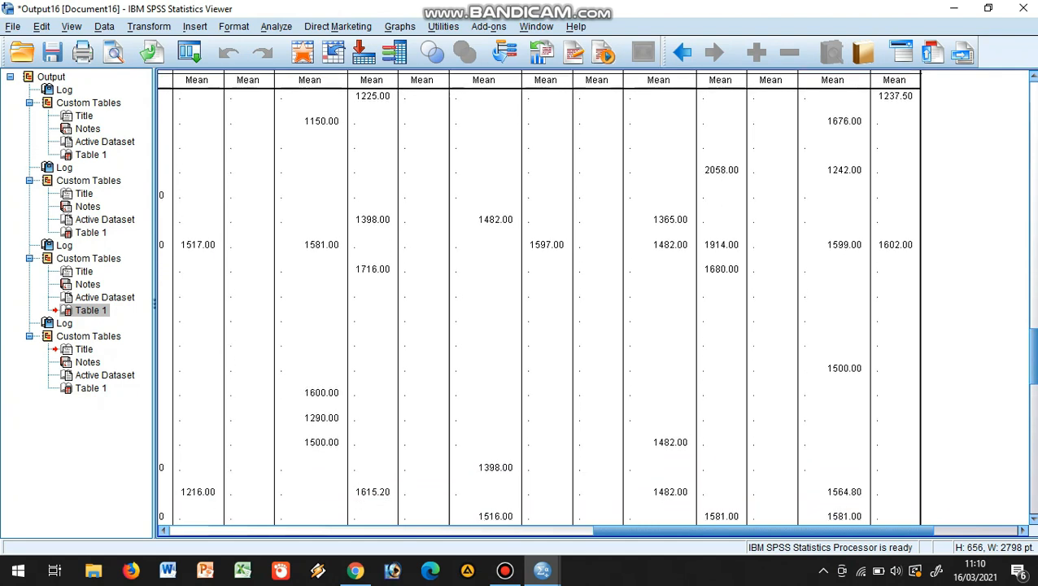
left_click_drag(1033, 356, 1033, 376)
left_click_drag(764, 530, 779, 531)
mouse_move(1033, 376)
left_mouse_down()
mouse_move(1034, 316)
mouse_move(1033, 369)
left_mouse_up()
key("alt+Tab")
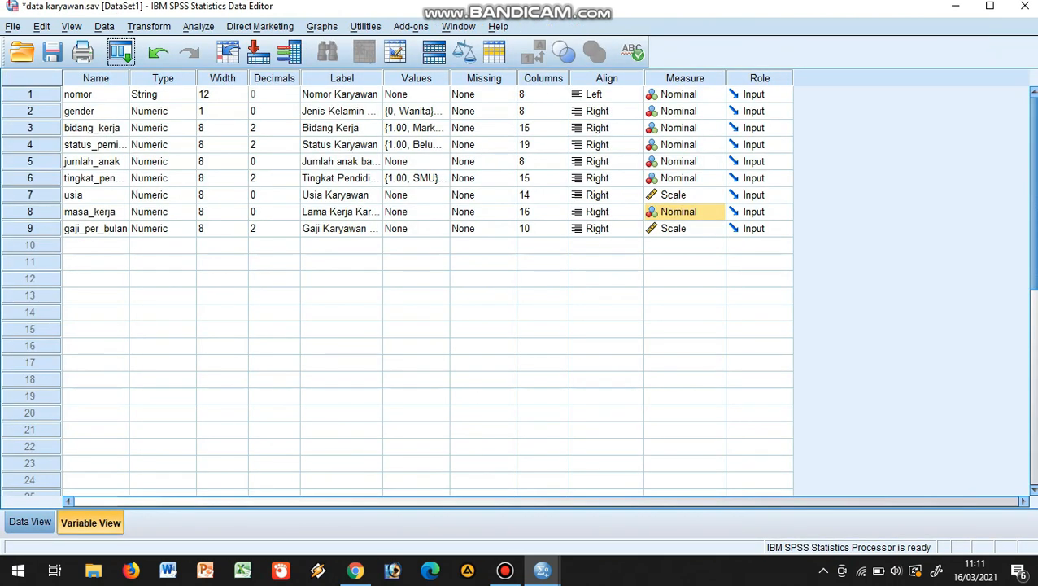